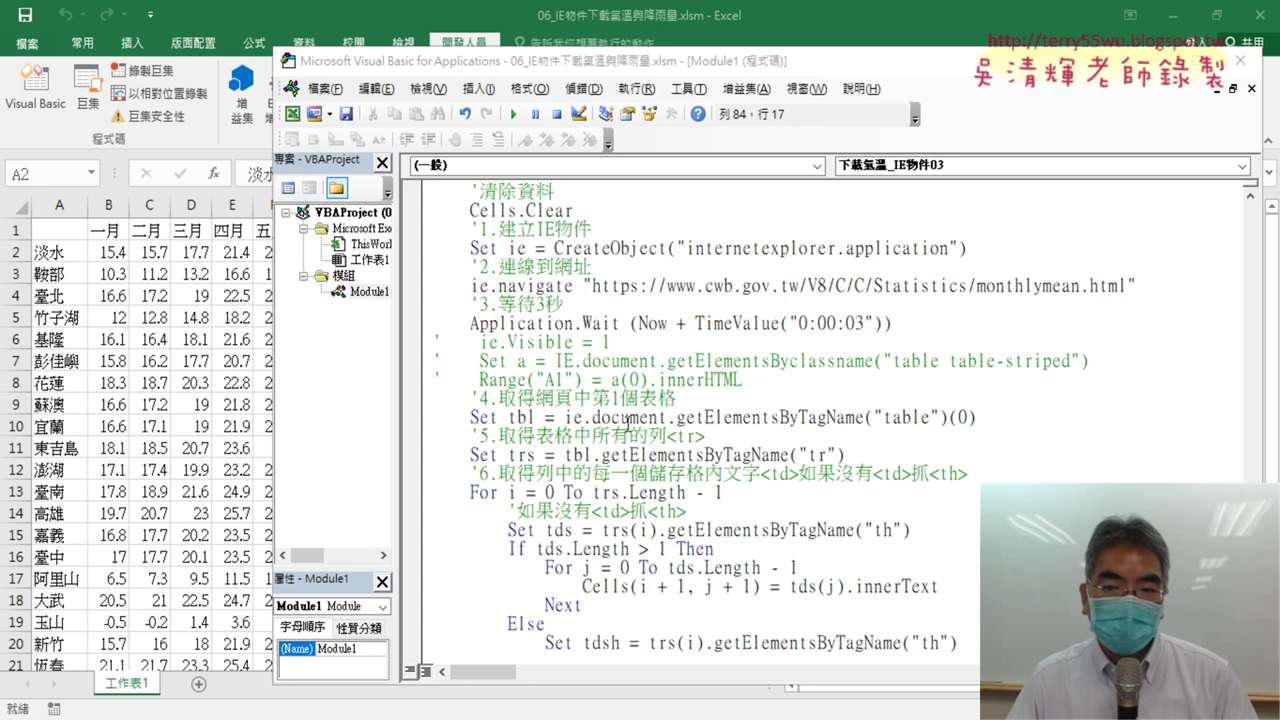
Step: Highlight the th header lookup and annotate the tds.Length > 1 condition in the macro code
{"action": "left_click", "coordinate": [730, 342]}
{"action": "scroll", "coordinate": [730, 350], "scroll_direction": "down", "scroll_amount": 1}
{"action": "scroll", "coordinate": [730, 350], "scroll_direction": "down", "scroll_amount": 3}
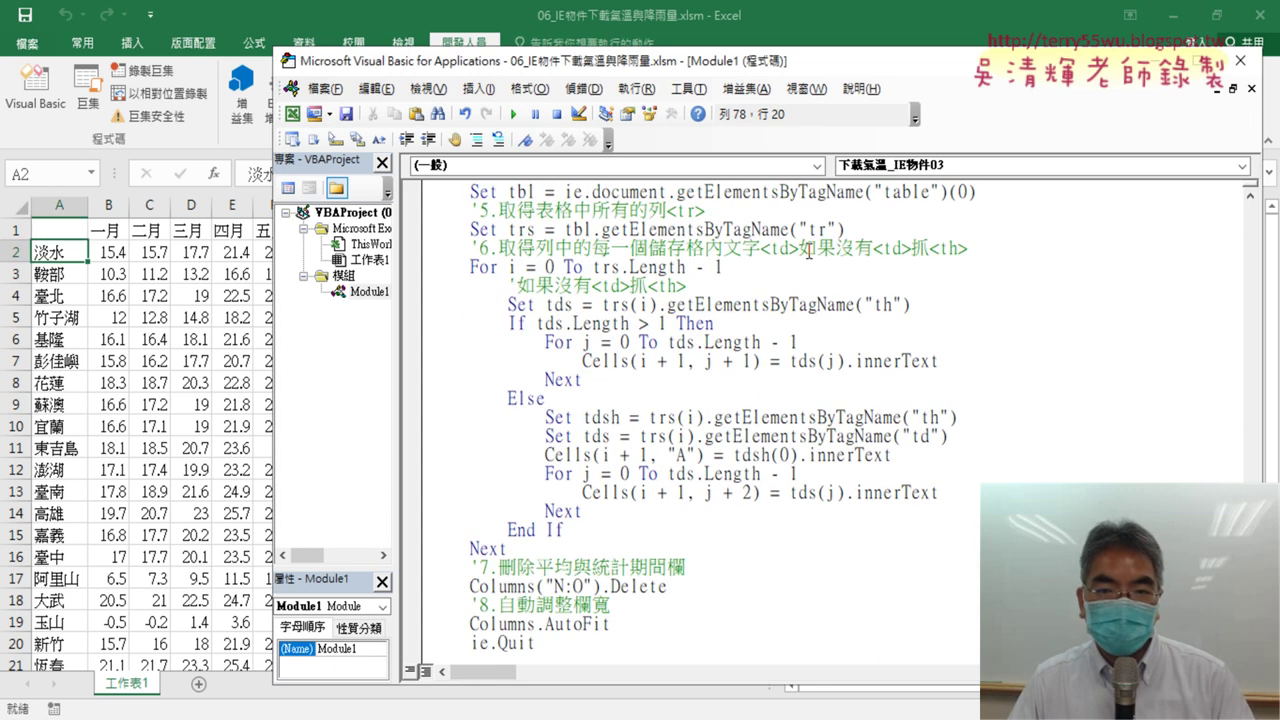
{"action": "scroll", "coordinate": [628, 288], "scroll_direction": "up", "scroll_amount": 1}
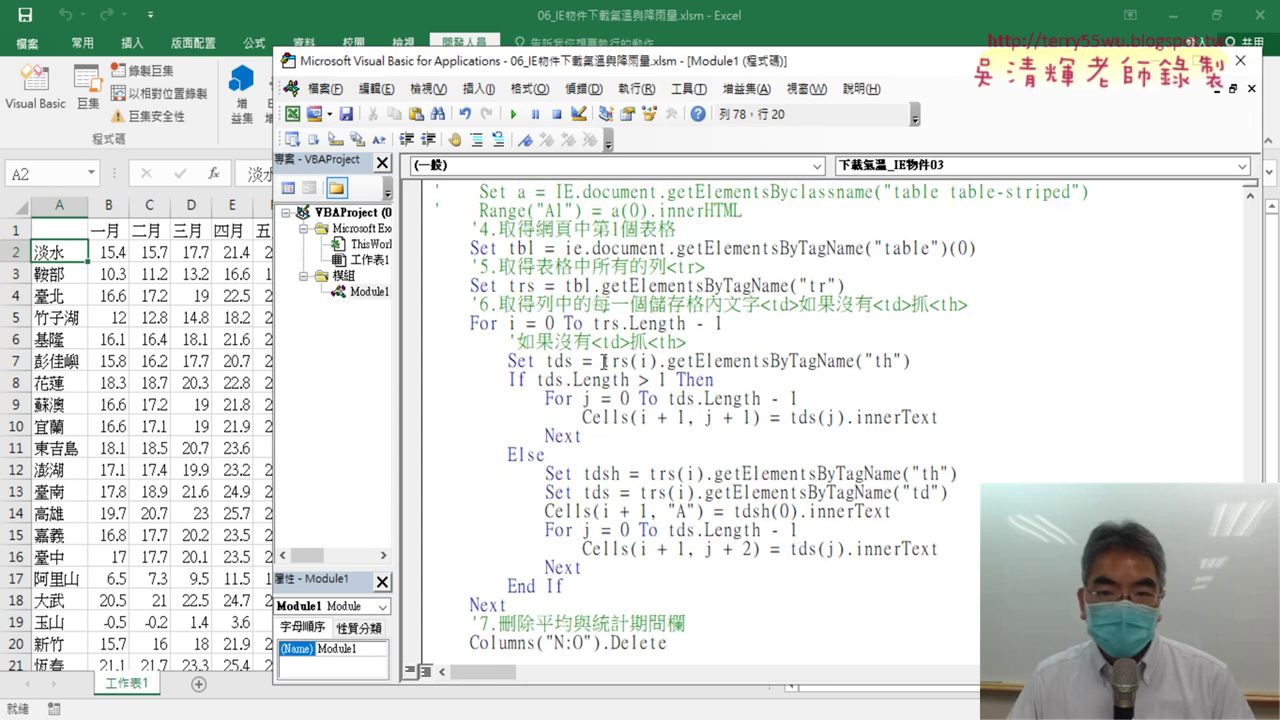
{"action": "left_click_drag", "start_coordinate": [911, 361], "coordinate": [512, 366]}
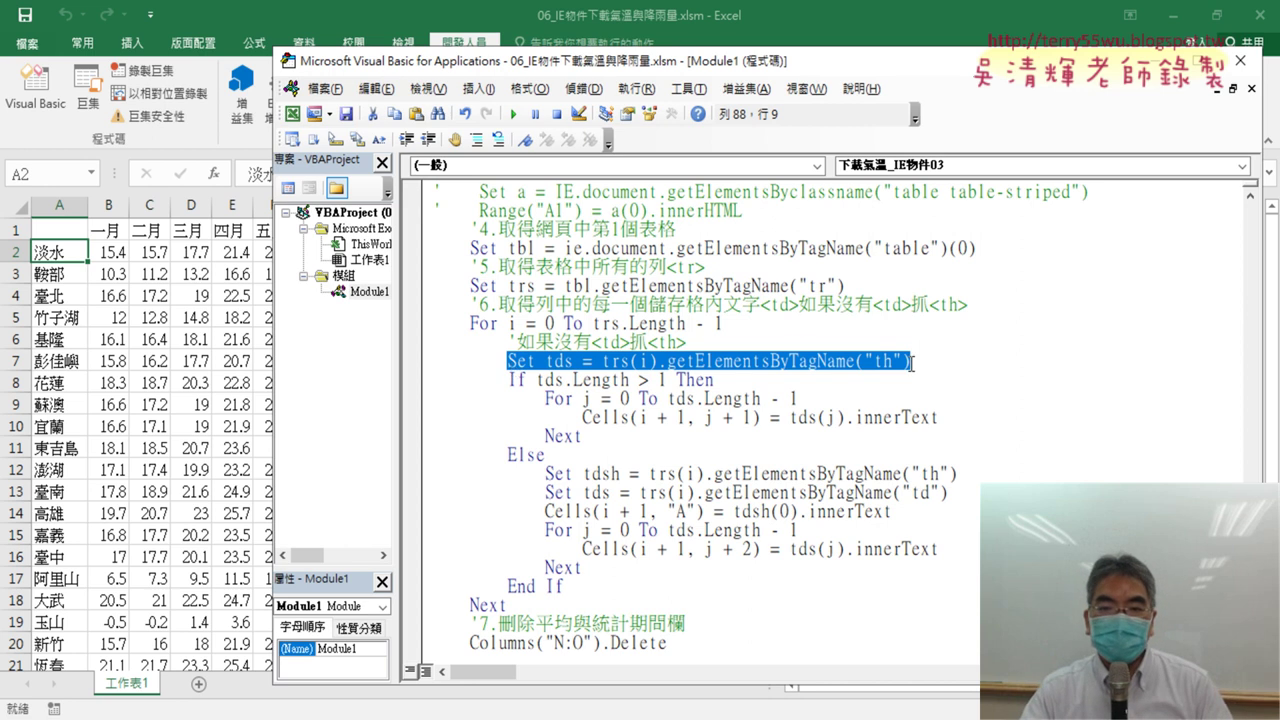
{"action": "left_click_drag", "start_coordinate": [910, 362], "coordinate": [602, 362]}
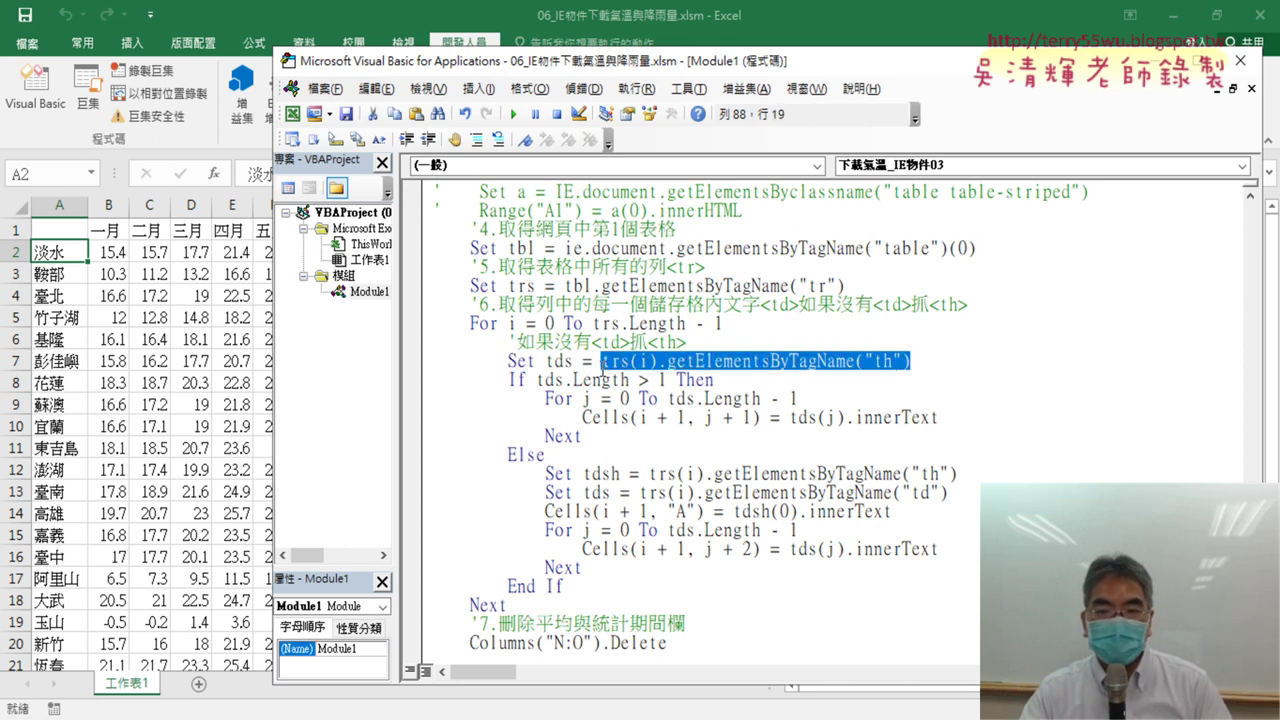
{"action": "left_click", "coordinate": [884, 362]}
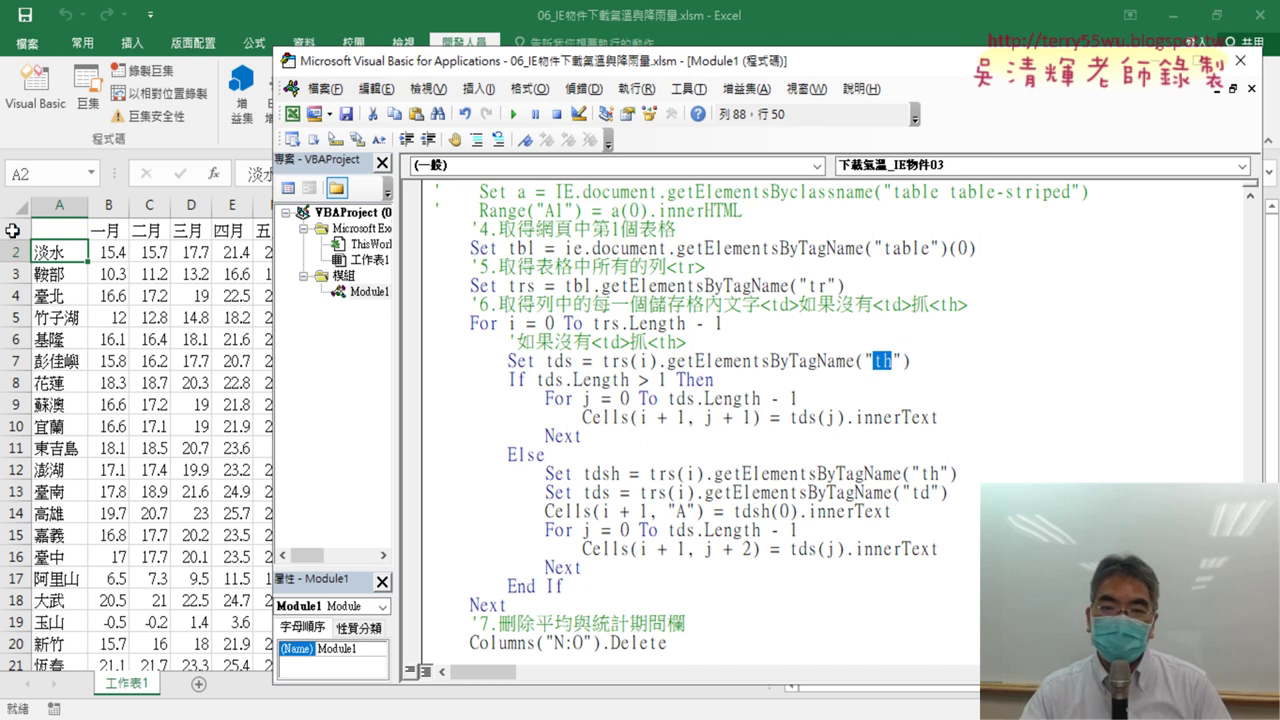
{"action": "left_click_drag", "start_coordinate": [537, 380], "coordinate": [668, 378]}
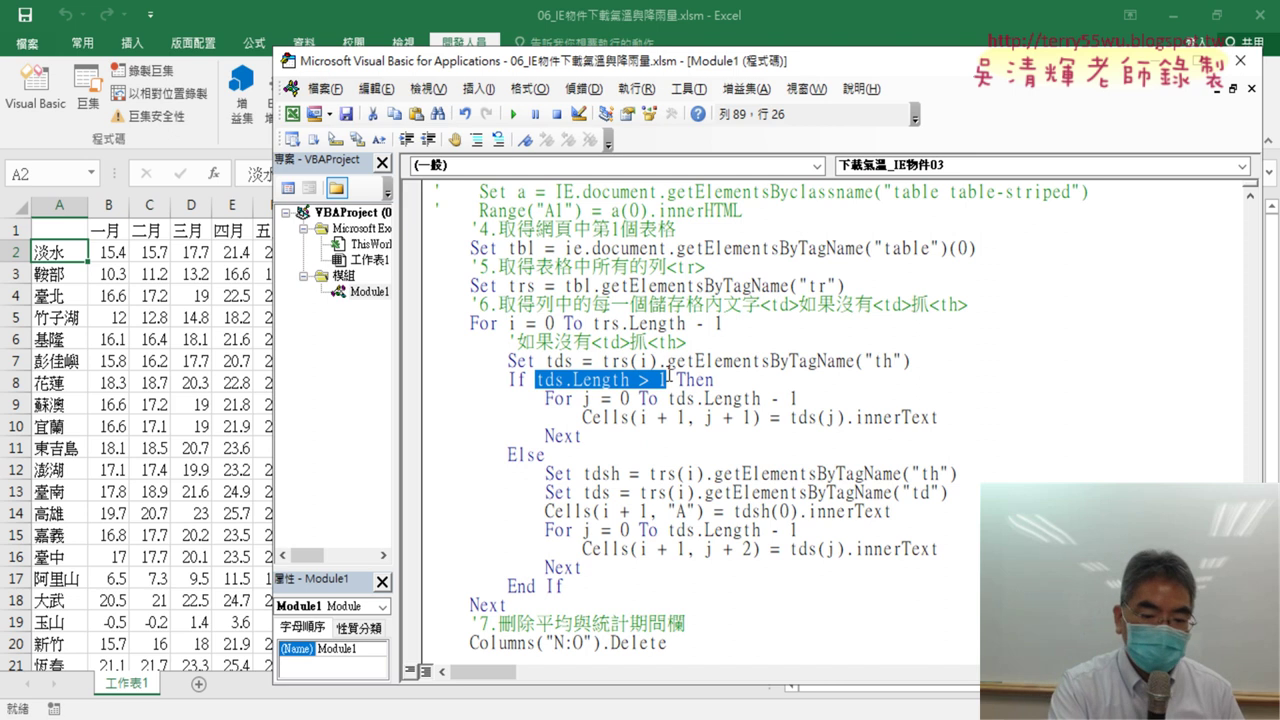
{"action": "left_click_drag", "start_coordinate": [548, 386], "coordinate": [678, 400]}
{"action": "mouse_move", "coordinate": [598, 372]}
{"action": "left_mouse_down"}
{"action": "mouse_move", "coordinate": [297, 236]}
{"action": "mouse_move", "coordinate": [318, 250]}
{"action": "left_mouse_up"}
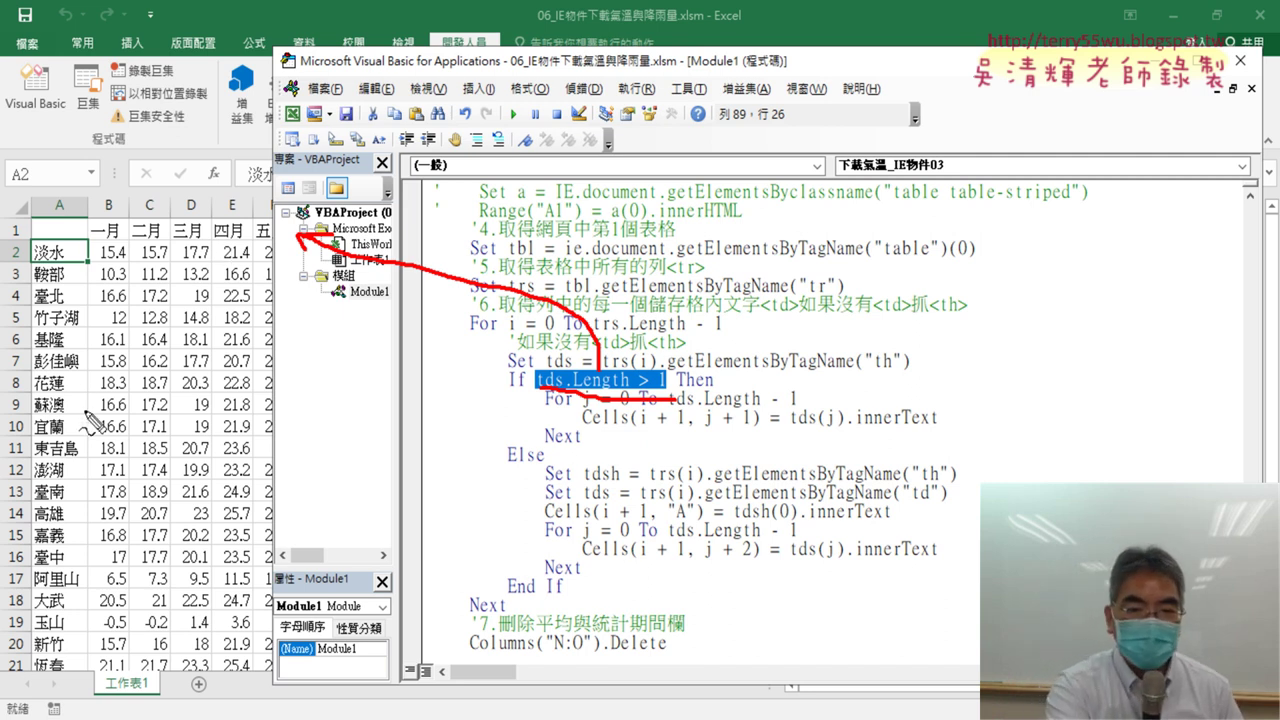
{"action": "left_click", "coordinate": [800, 450]}
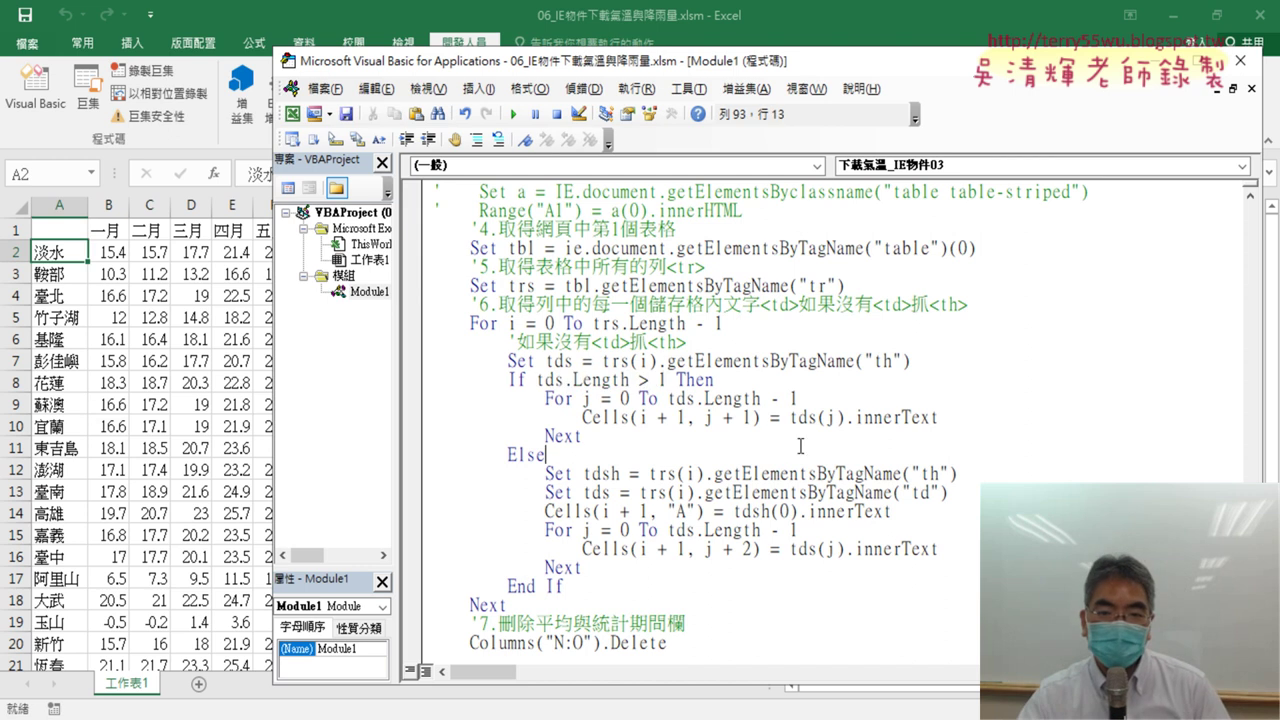
Step: Mark the Columns("N:O").Delete line and compare it with the average and period columns N:O
{"action": "scroll", "coordinate": [761, 358], "scroll_direction": "down", "scroll_amount": 2}
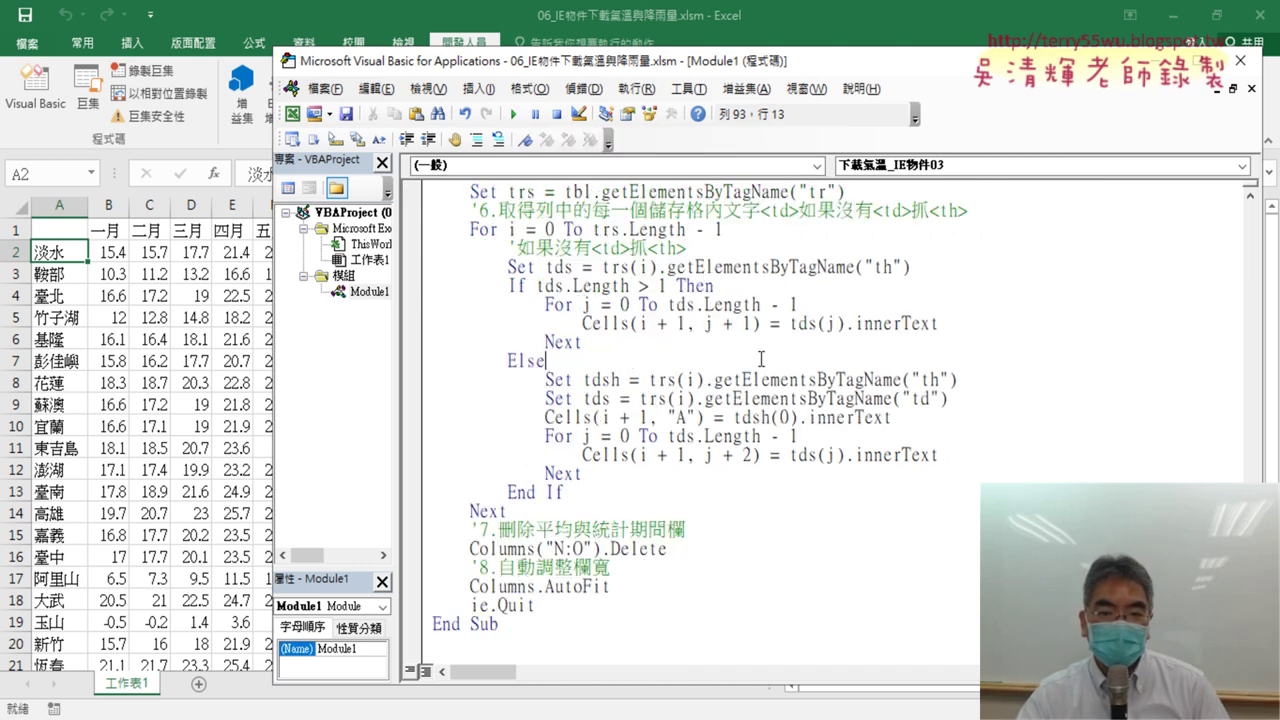
{"action": "left_click_drag", "start_coordinate": [668, 549], "coordinate": [432, 549]}
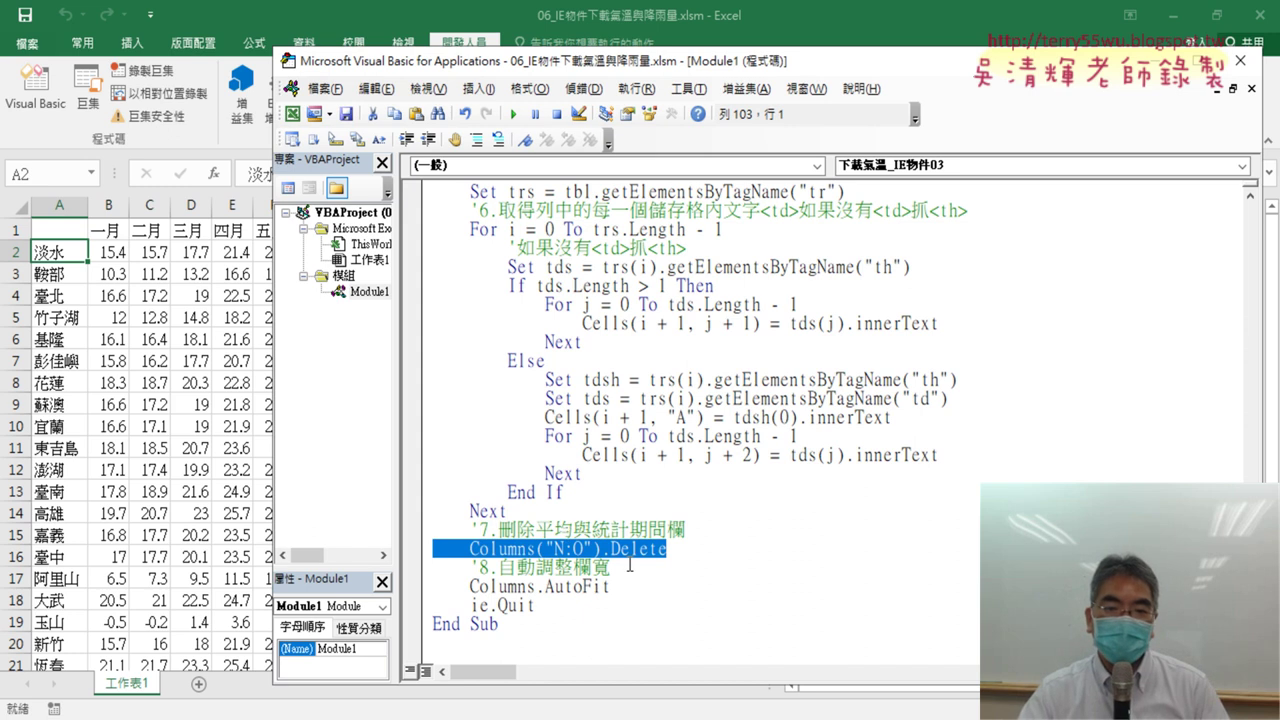
{"action": "left_click", "coordinate": [120, 463]}
{"action": "left_click_drag", "start_coordinate": [634, 205], "coordinate": [727, 206]}
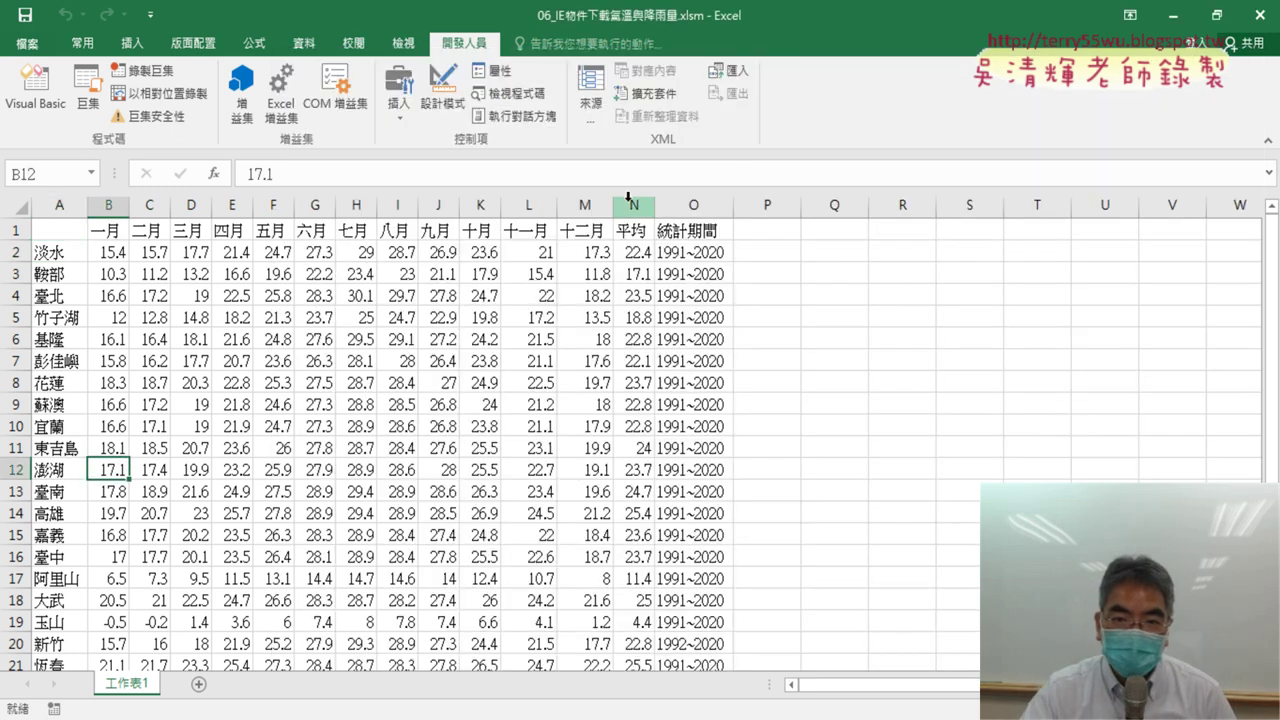
{"action": "left_click", "coordinate": [35, 88]}
{"action": "left_click", "coordinate": [108, 325]}
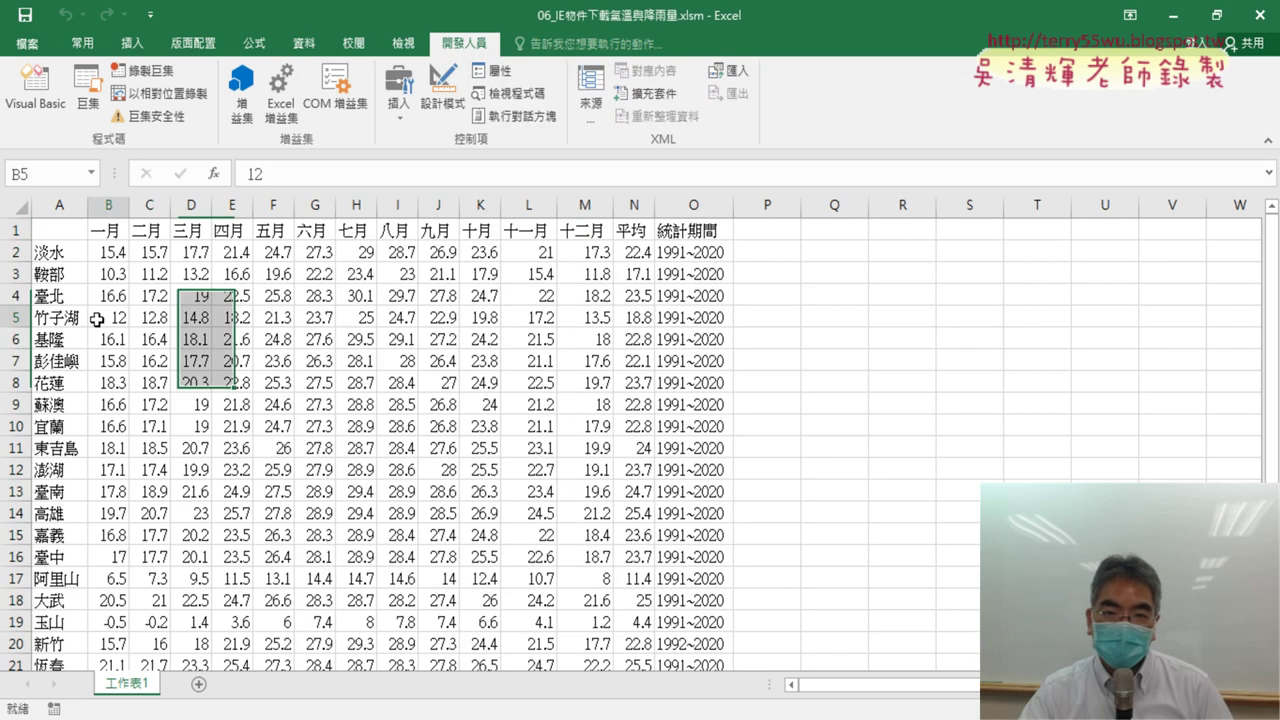
{"action": "left_click_drag", "start_coordinate": [705, 205], "coordinate": [640, 203]}
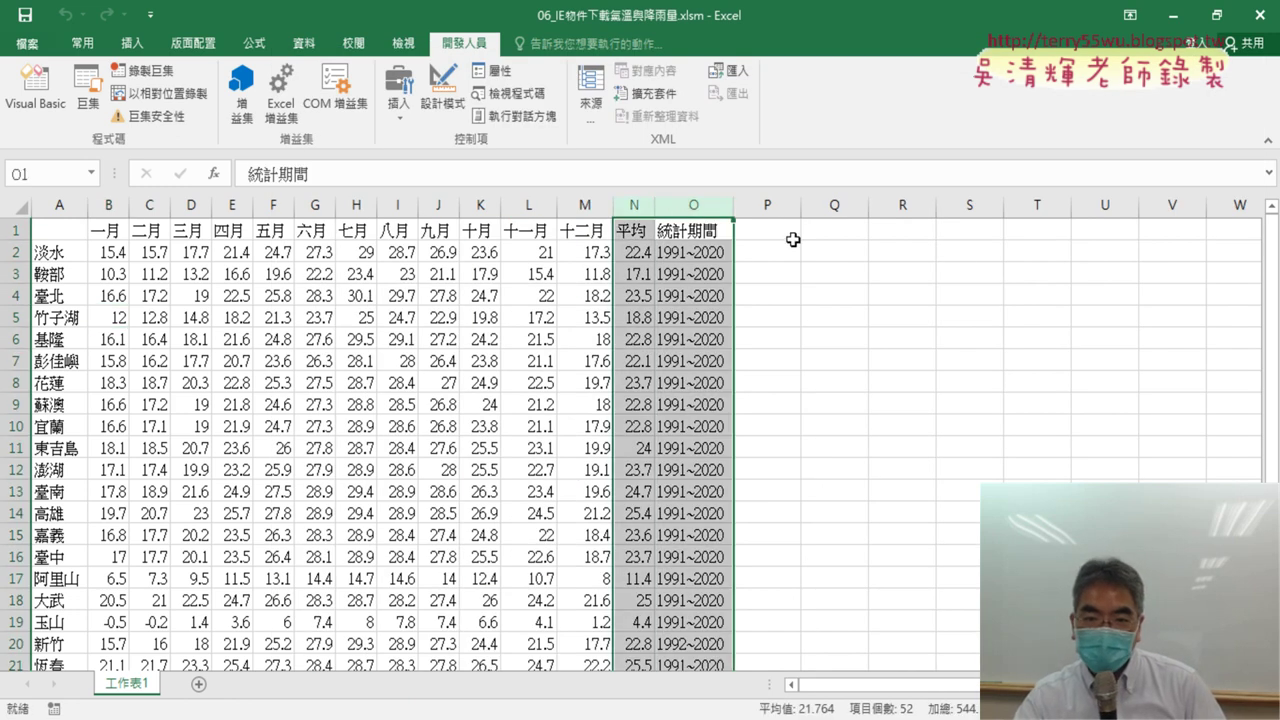
{"action": "scroll", "coordinate": [906, 280], "scroll_direction": "down", "scroll_amount": 4}
{"action": "scroll", "coordinate": [906, 280], "scroll_direction": "up", "scroll_amount": 4}
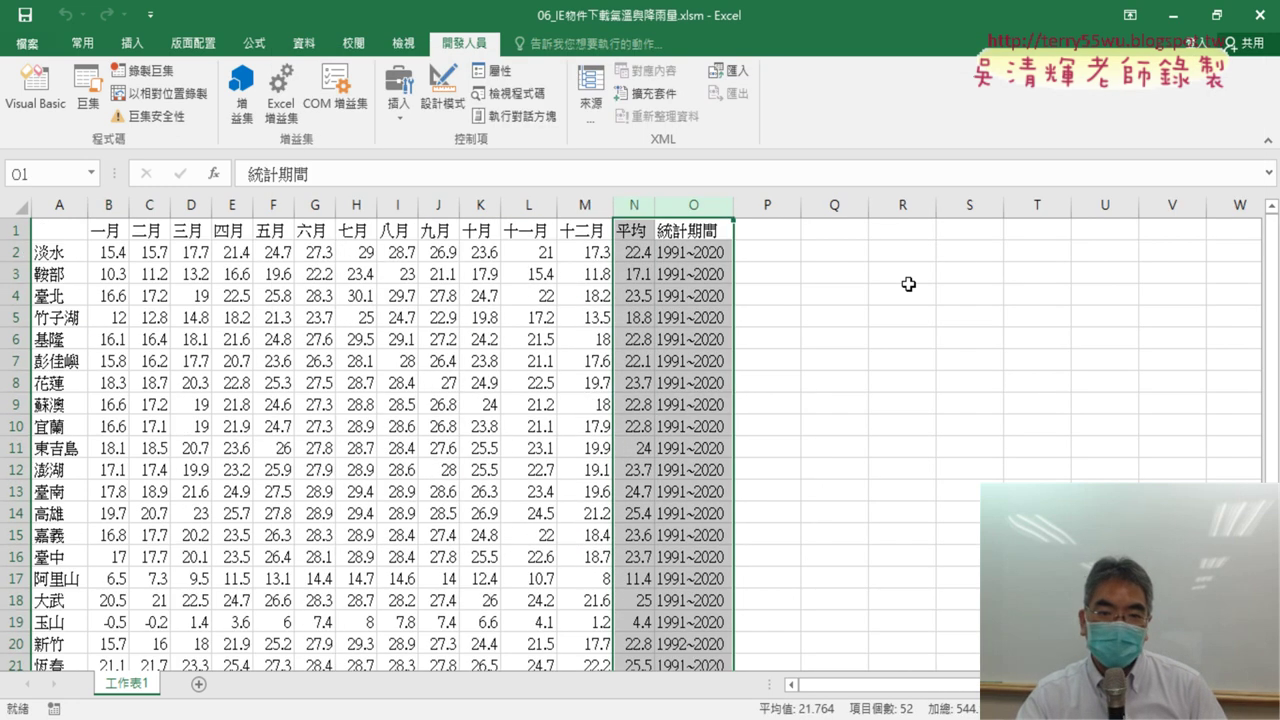
{"action": "left_click", "coordinate": [35, 88]}
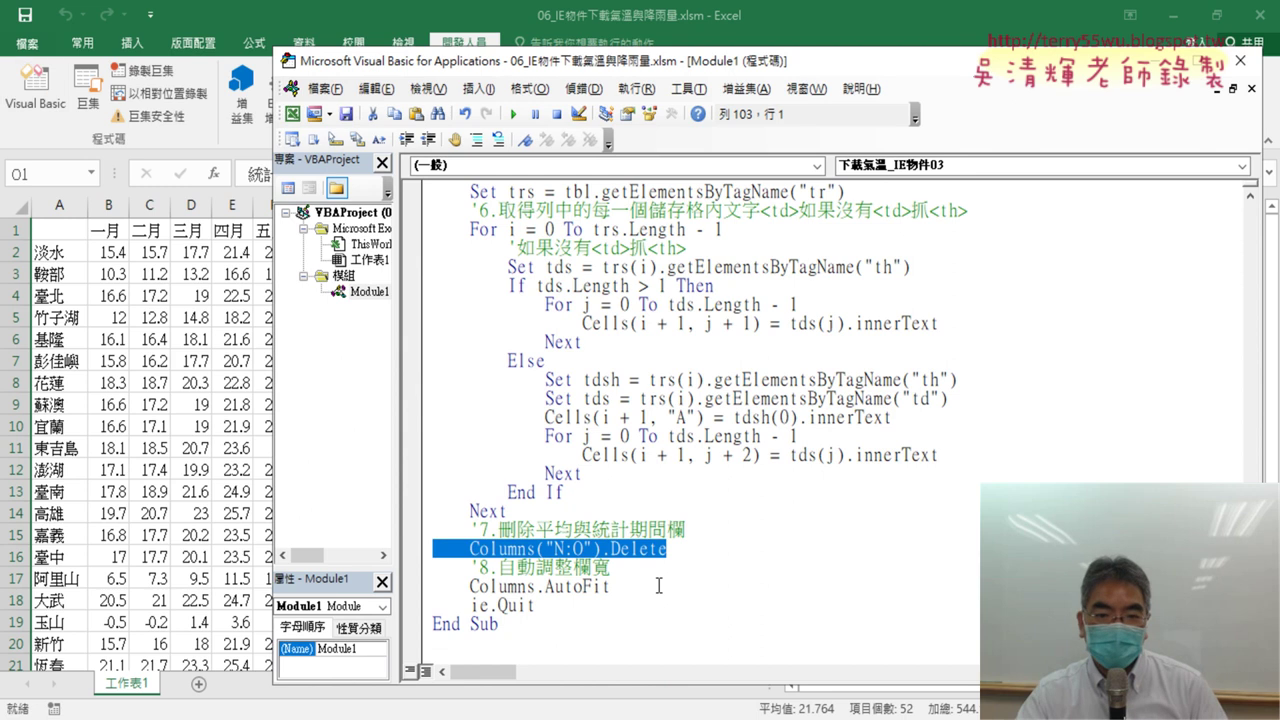
Step: Comment out the Columns("N:O").Delete line and rerun the macro to refill the sheet
{"action": "left_click", "coordinate": [682, 549]}
{"action": "left_click_drag", "start_coordinate": [682, 549], "coordinate": [443, 549]}
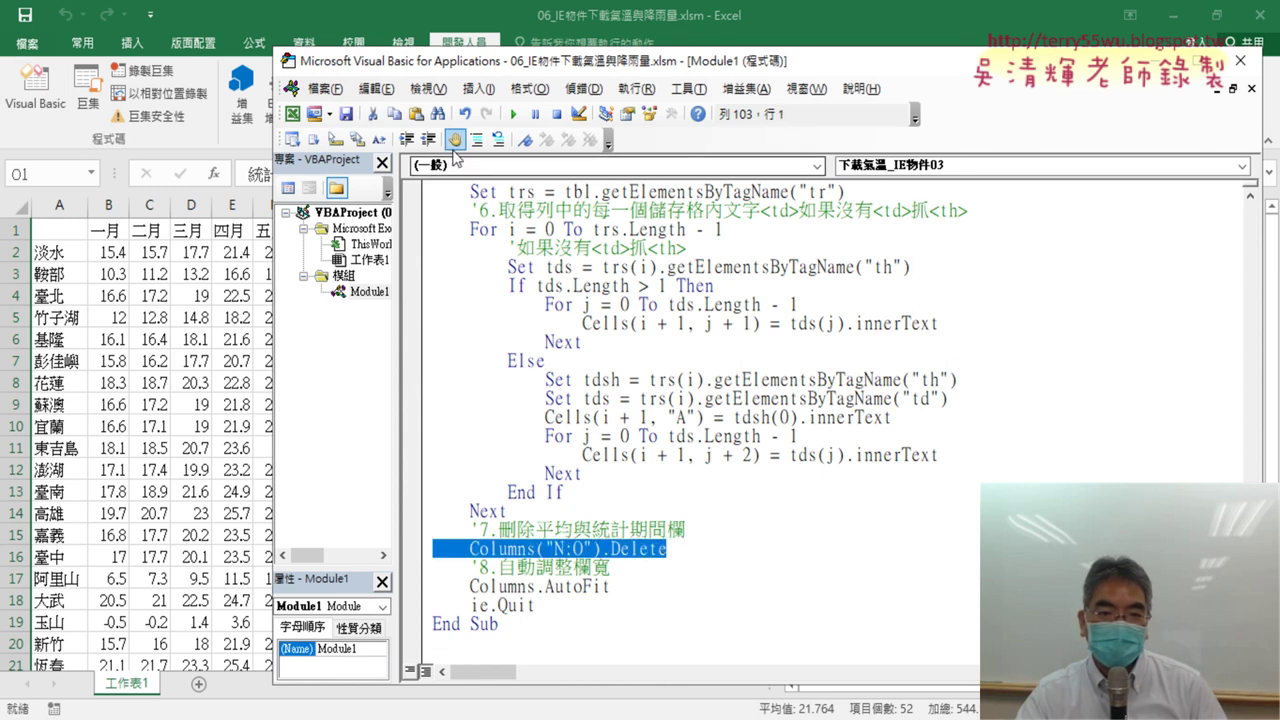
{"action": "left_click", "coordinate": [477, 139]}
{"action": "left_click", "coordinate": [571, 549]}
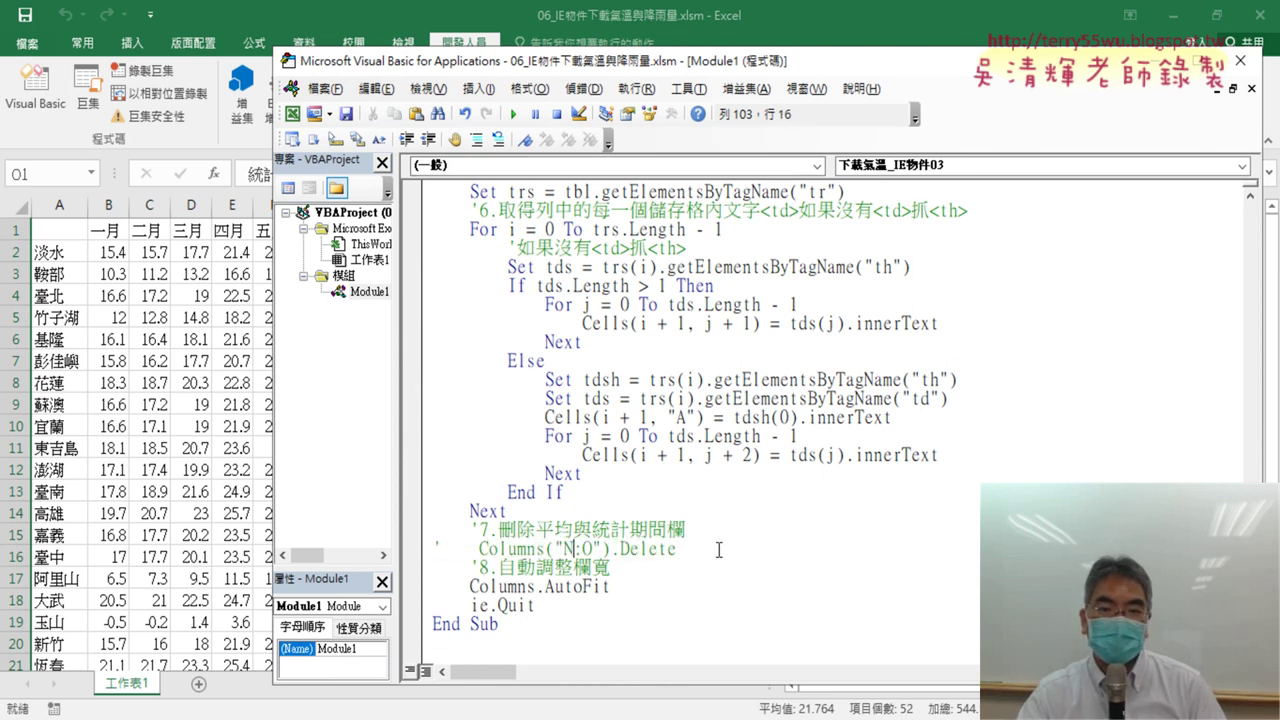
{"action": "scroll", "coordinate": [718, 549], "scroll_direction": "up", "scroll_amount": 2}
{"action": "left_click", "coordinate": [695, 454]}
{"action": "left_click", "coordinate": [511, 114]}
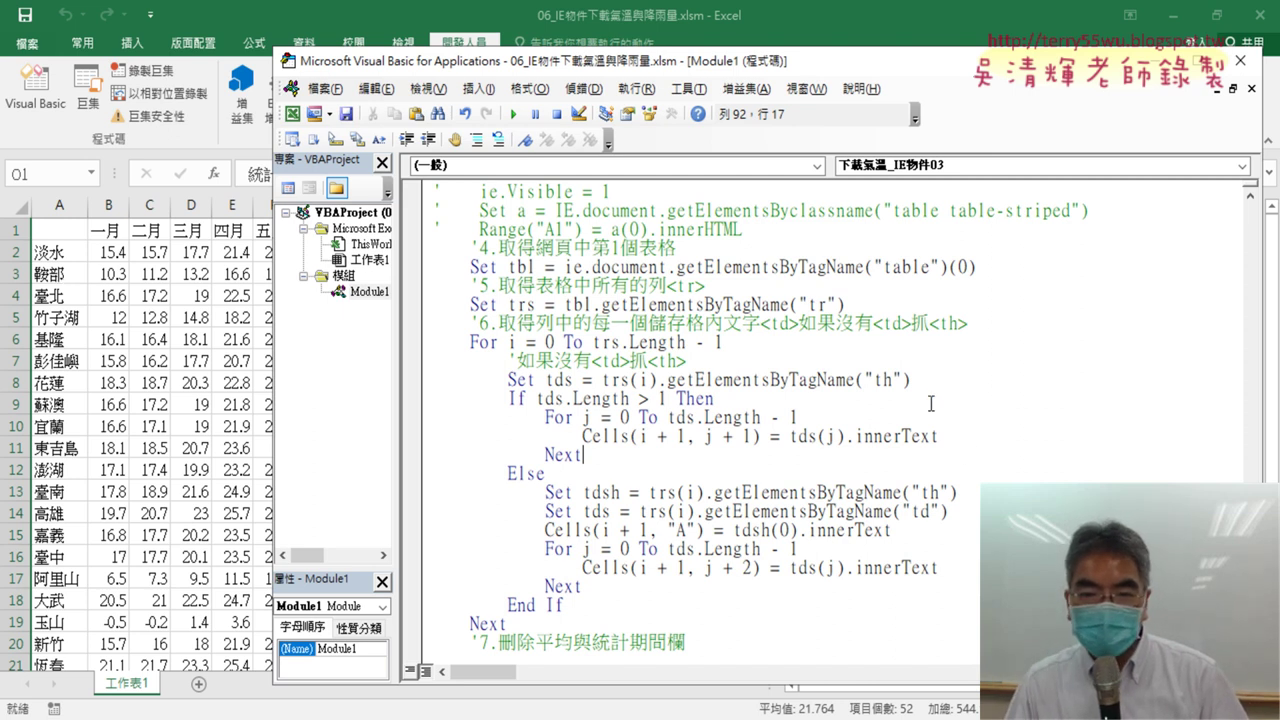
{"action": "left_click_drag", "start_coordinate": [927, 379], "coordinate": [512, 380]}
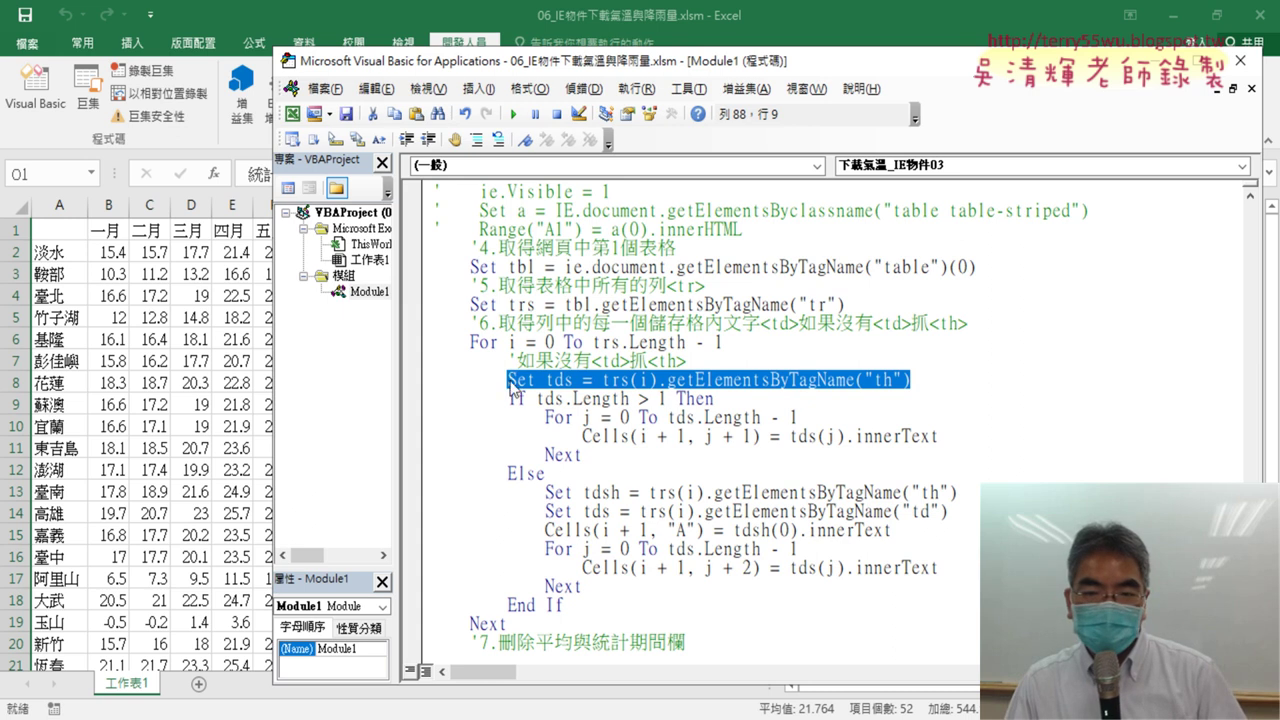
{"action": "left_click_drag", "start_coordinate": [910, 380], "coordinate": [667, 382]}
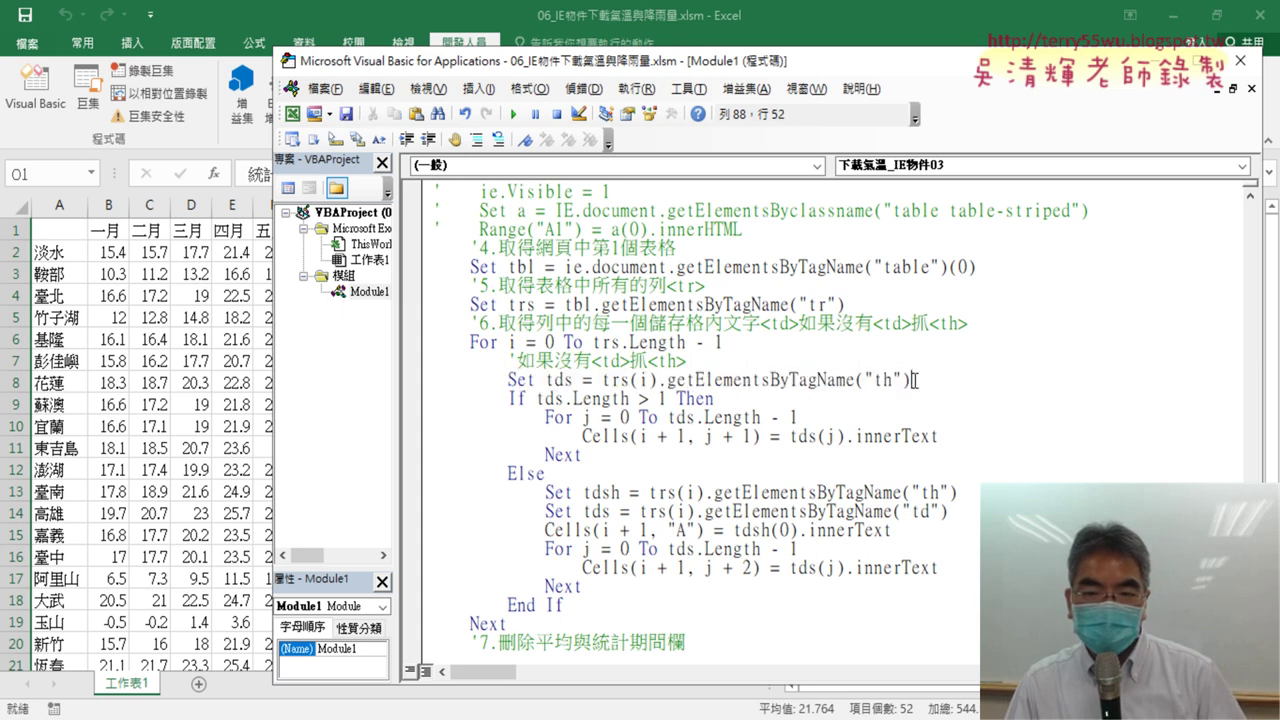
{"action": "left_click", "coordinate": [881, 379]}
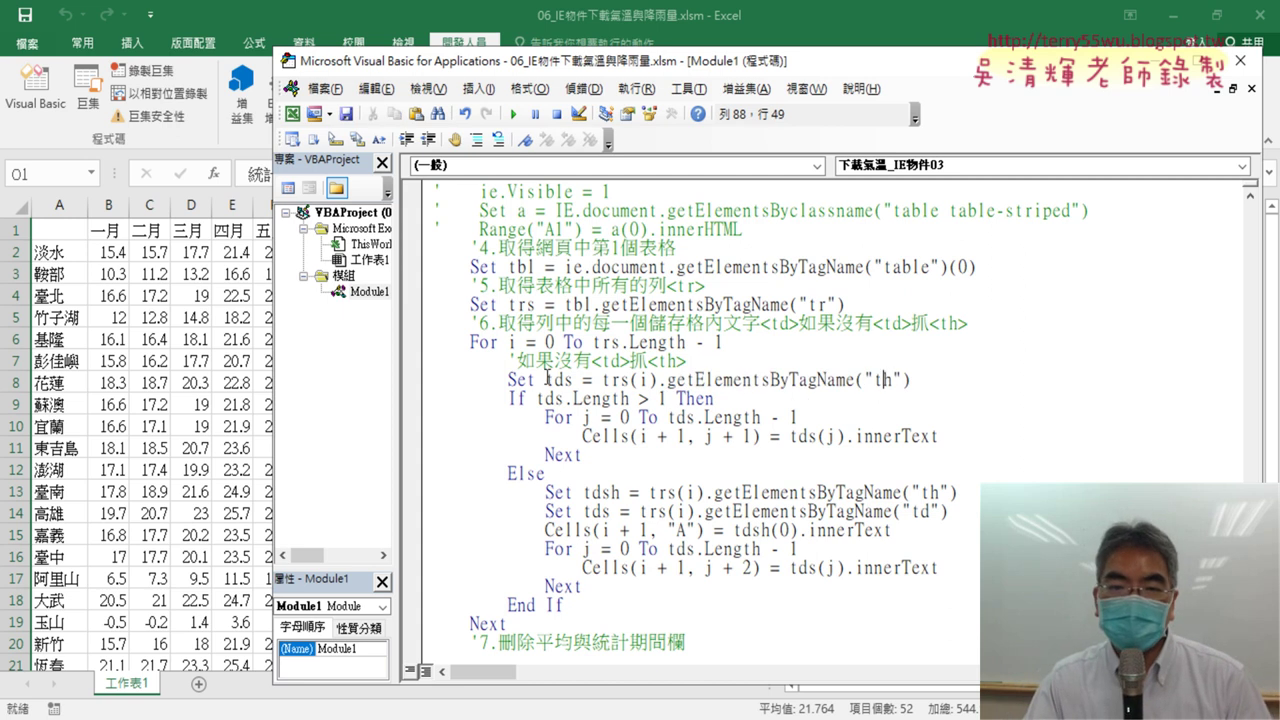
{"action": "left_click_drag", "start_coordinate": [547, 379], "coordinate": [578, 379]}
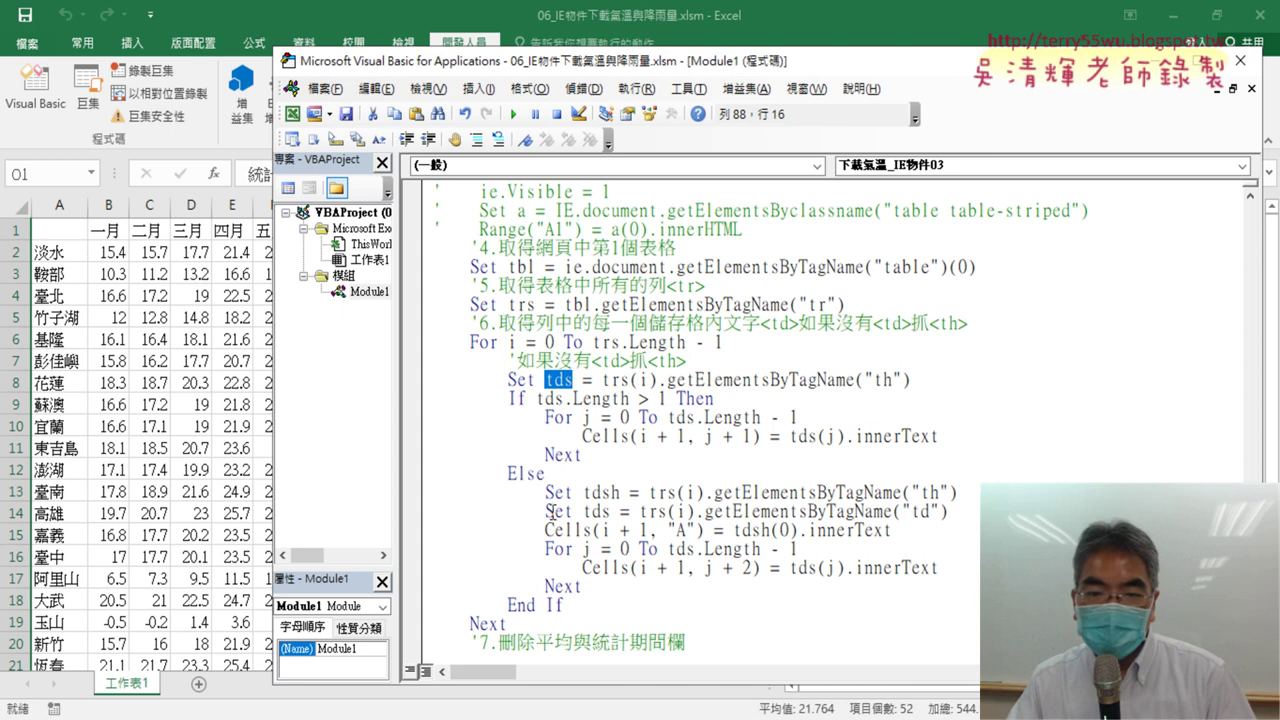
{"action": "left_click_drag", "start_coordinate": [546, 512], "coordinate": [950, 511]}
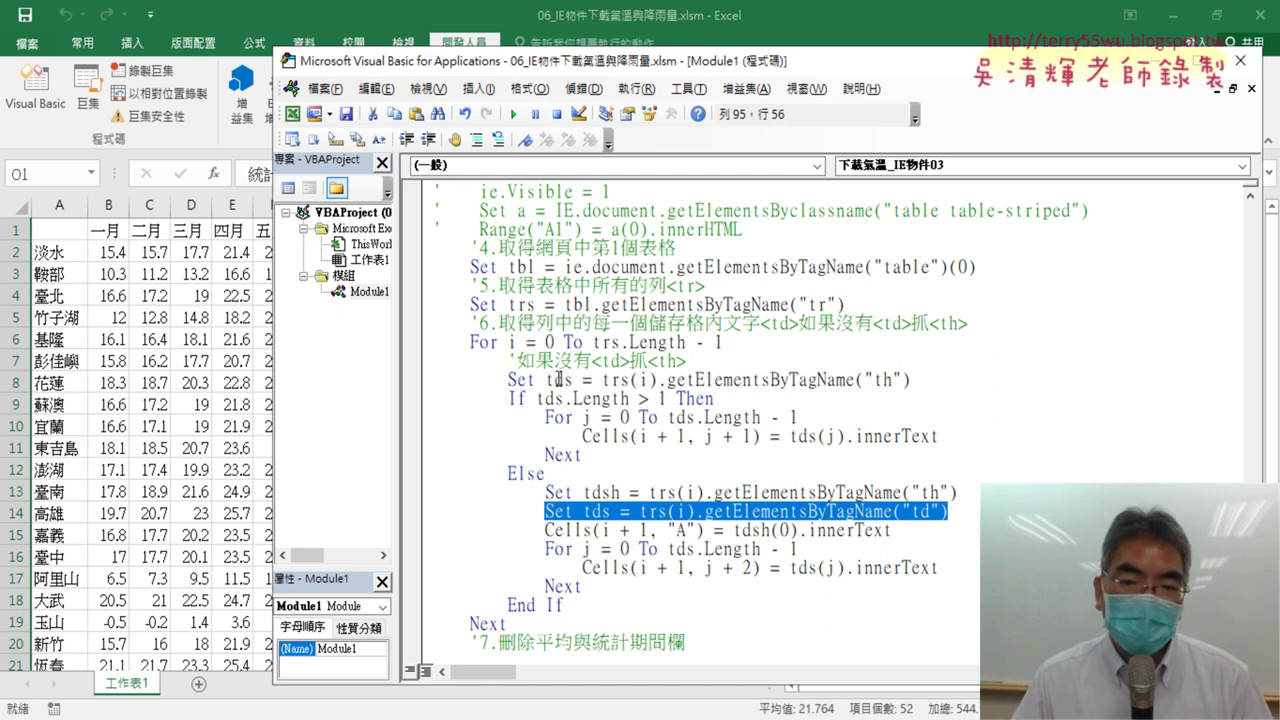
{"action": "left_click_drag", "start_coordinate": [545, 381], "coordinate": [563, 381]}
{"action": "left_click", "coordinate": [574, 381]}
{"action": "type", "text": "h"}
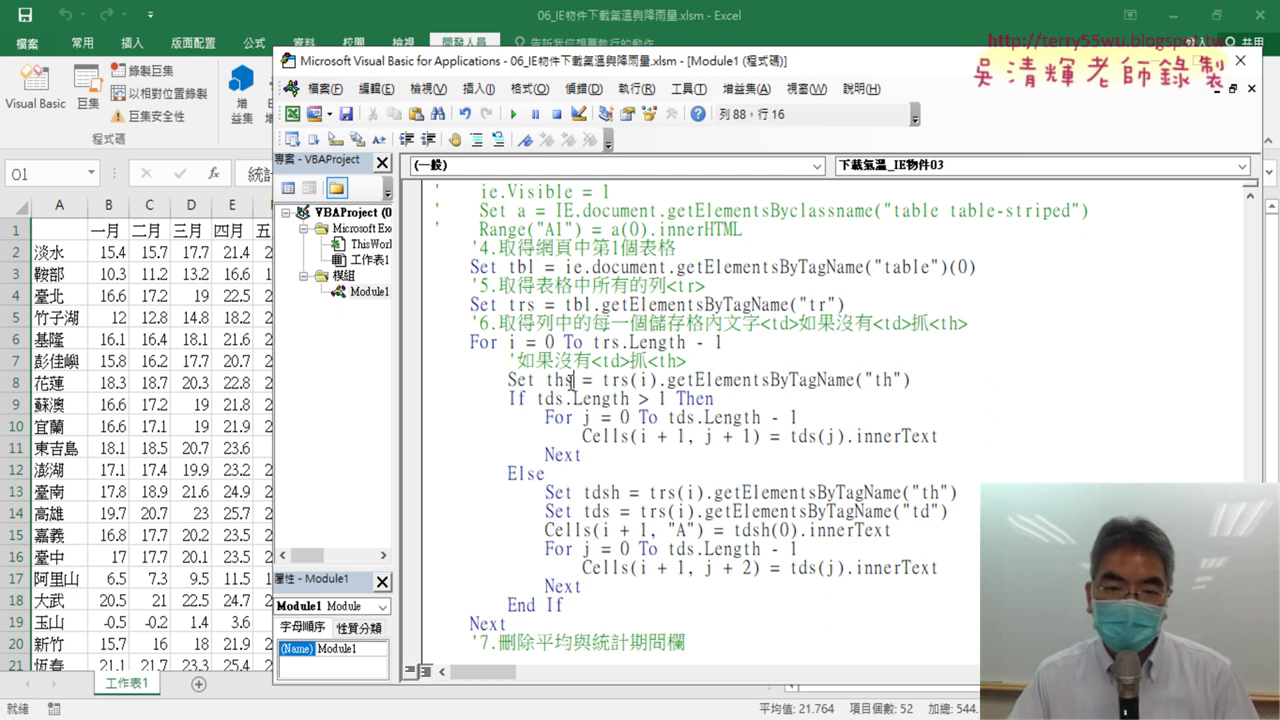
{"action": "mouse_move", "coordinate": [572, 381]}
{"action": "left_mouse_down"}
{"action": "mouse_move", "coordinate": [546, 382]}
{"action": "mouse_move", "coordinate": [562, 400]}
{"action": "left_mouse_up"}
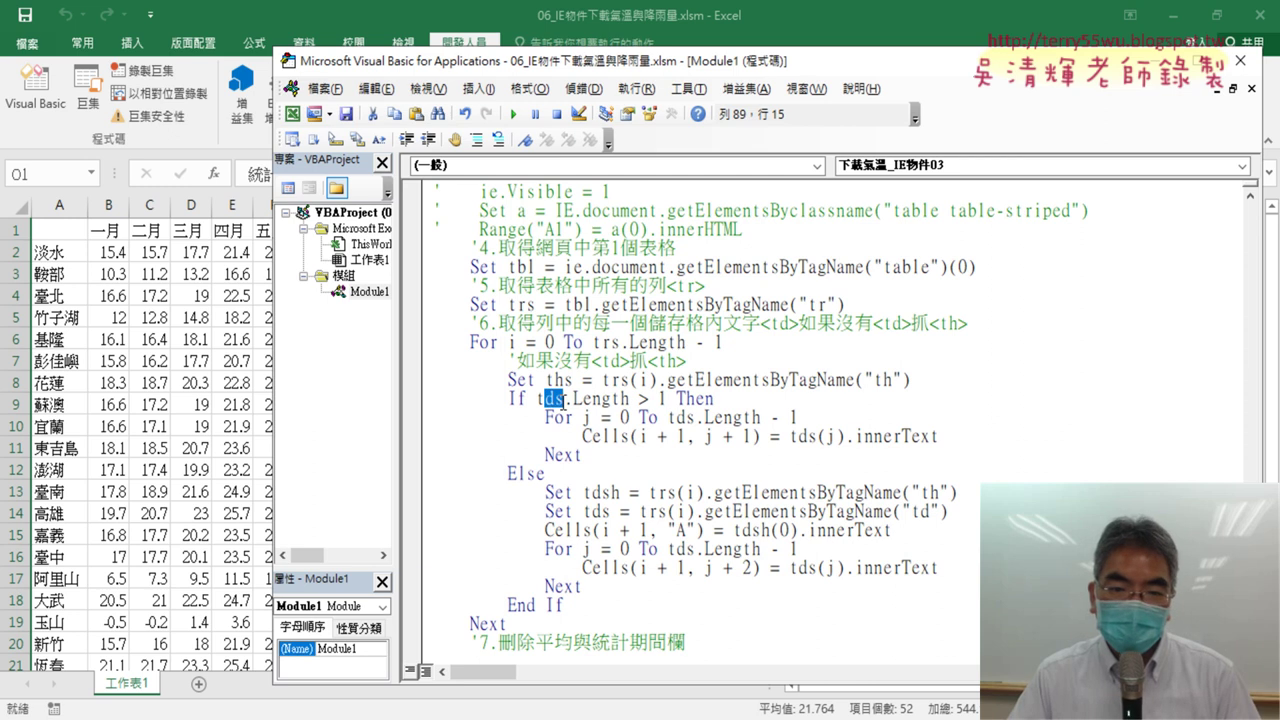
{"action": "type", "text": "h"}
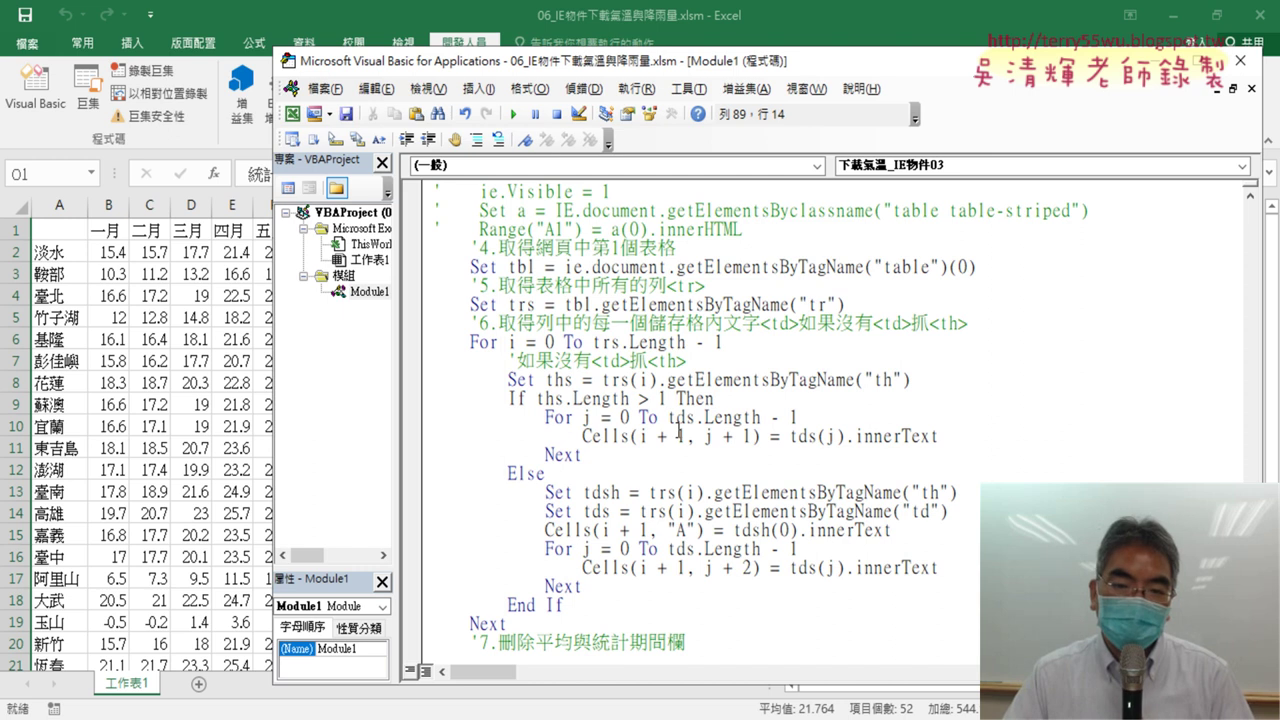
{"action": "left_click_drag", "start_coordinate": [677, 418], "coordinate": [685, 418]}
{"action": "type", "text": "h"}
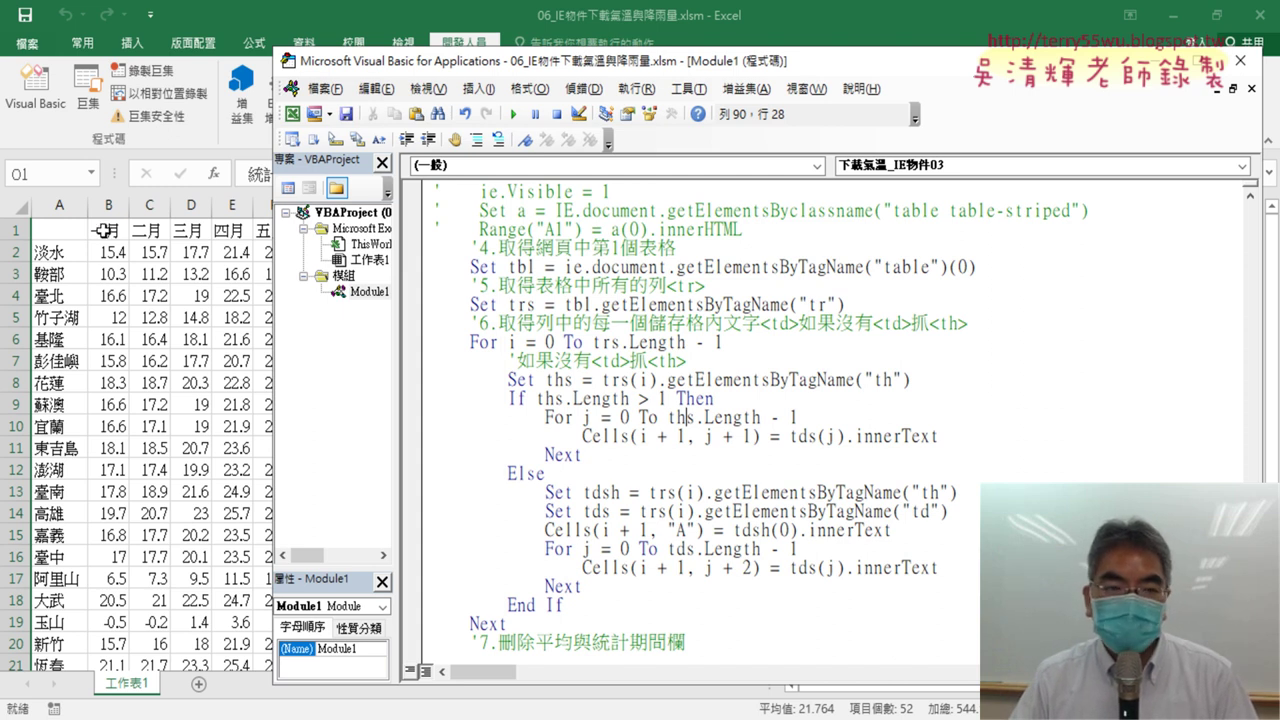
{"action": "left_click_drag", "start_coordinate": [638, 441], "coordinate": [736, 441]}
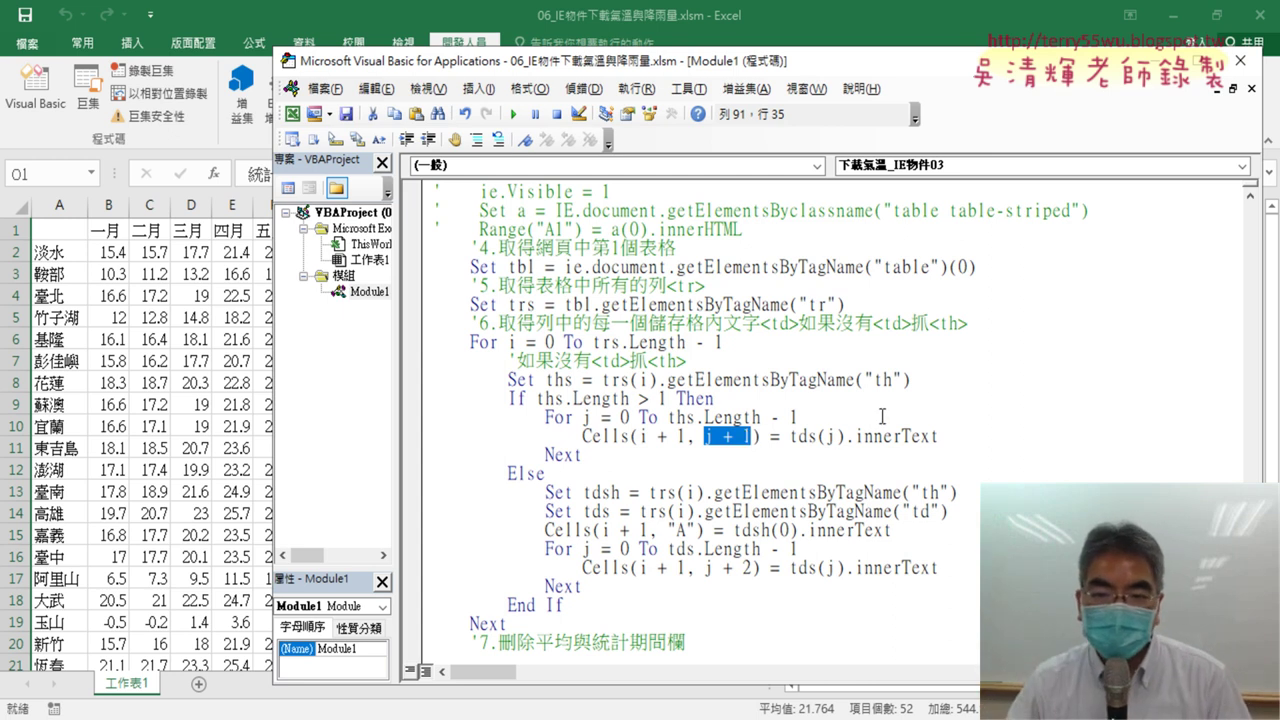
{"action": "left_click", "coordinate": [801, 436]}
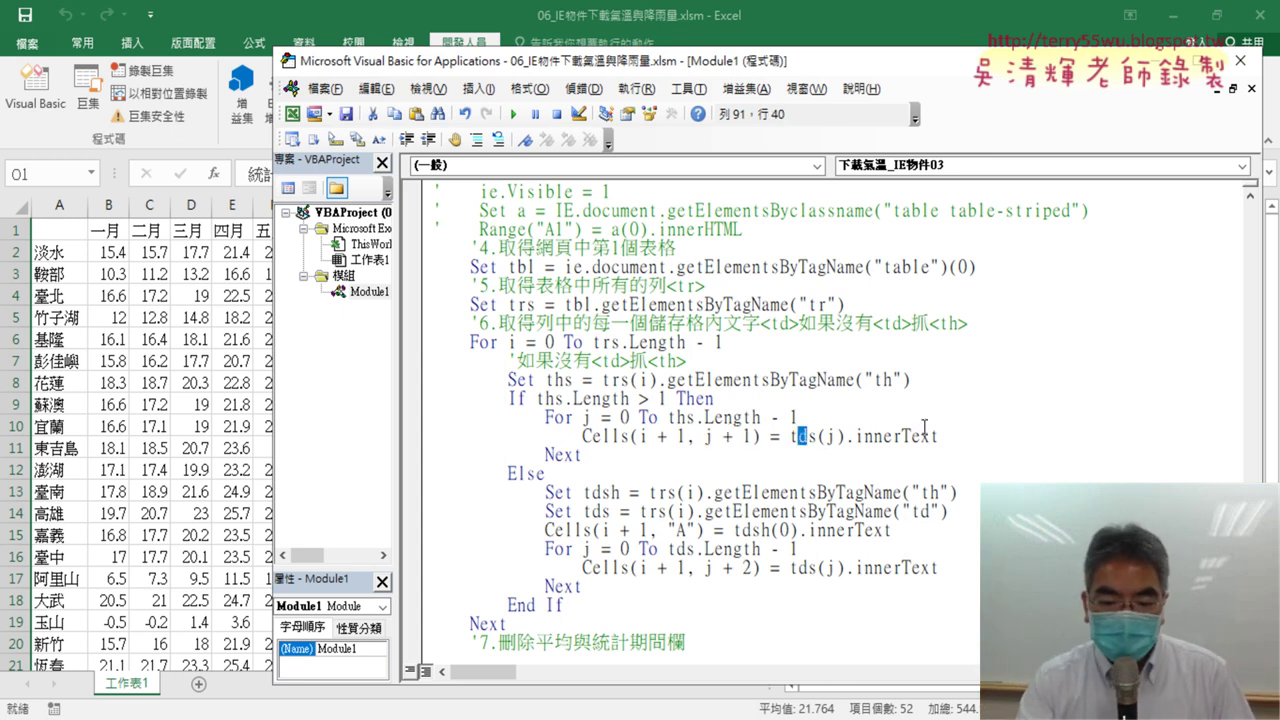
{"action": "type", "text": "h"}
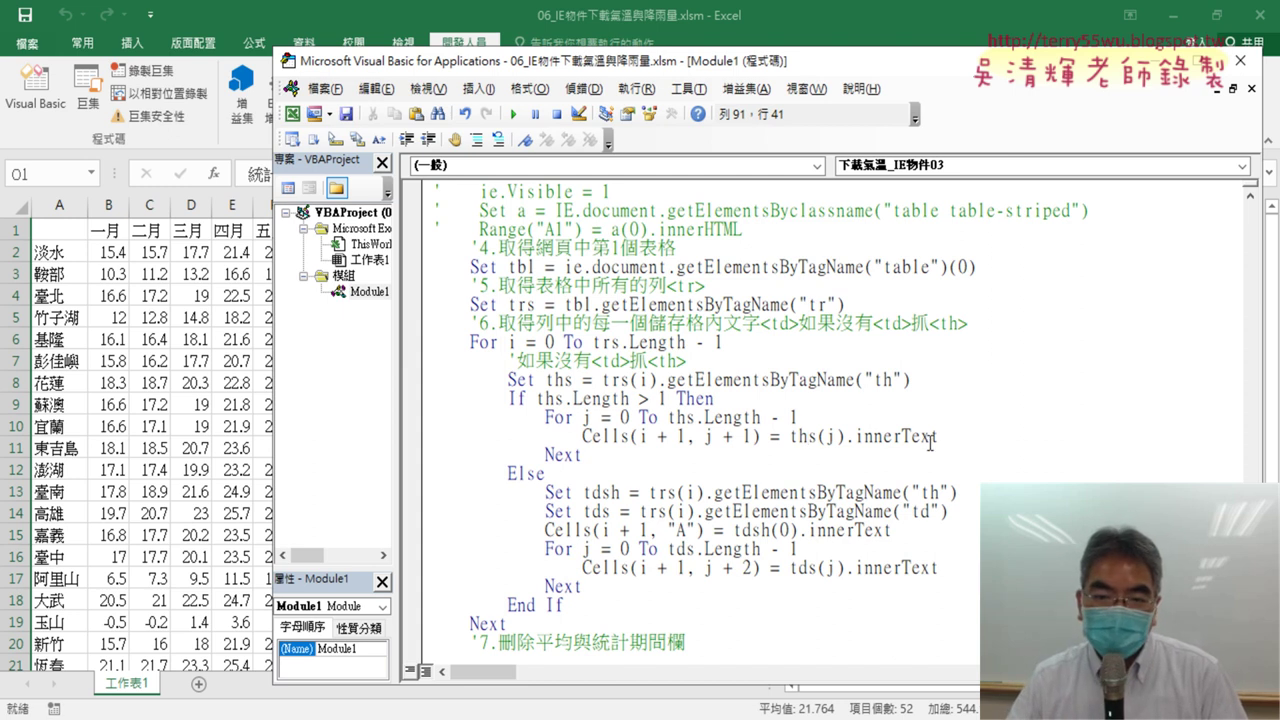
{"action": "left_click_drag", "start_coordinate": [968, 492], "coordinate": [401, 484]}
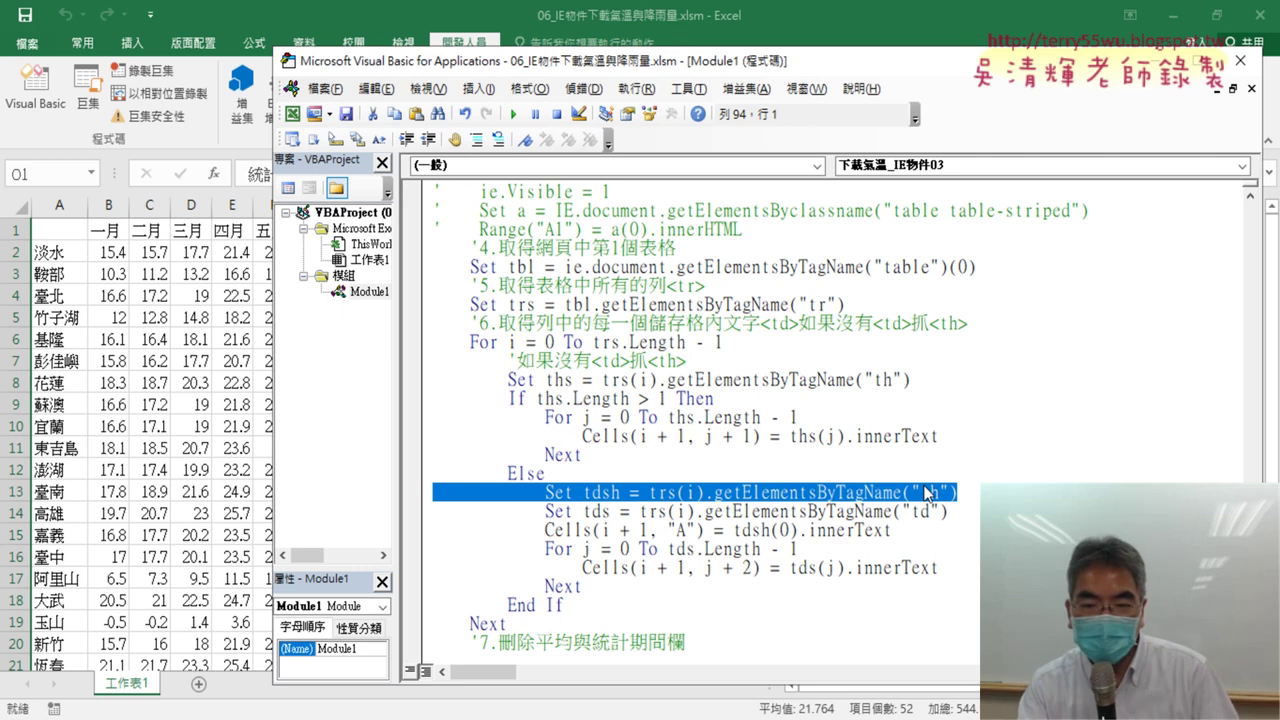
Step: Delete the Set tdsh line and change tdsh(0) to ths(0) in the Cells(i + 1, "A") line
{"action": "key", "text": "Delete"}
{"action": "key", "text": "Delete"}
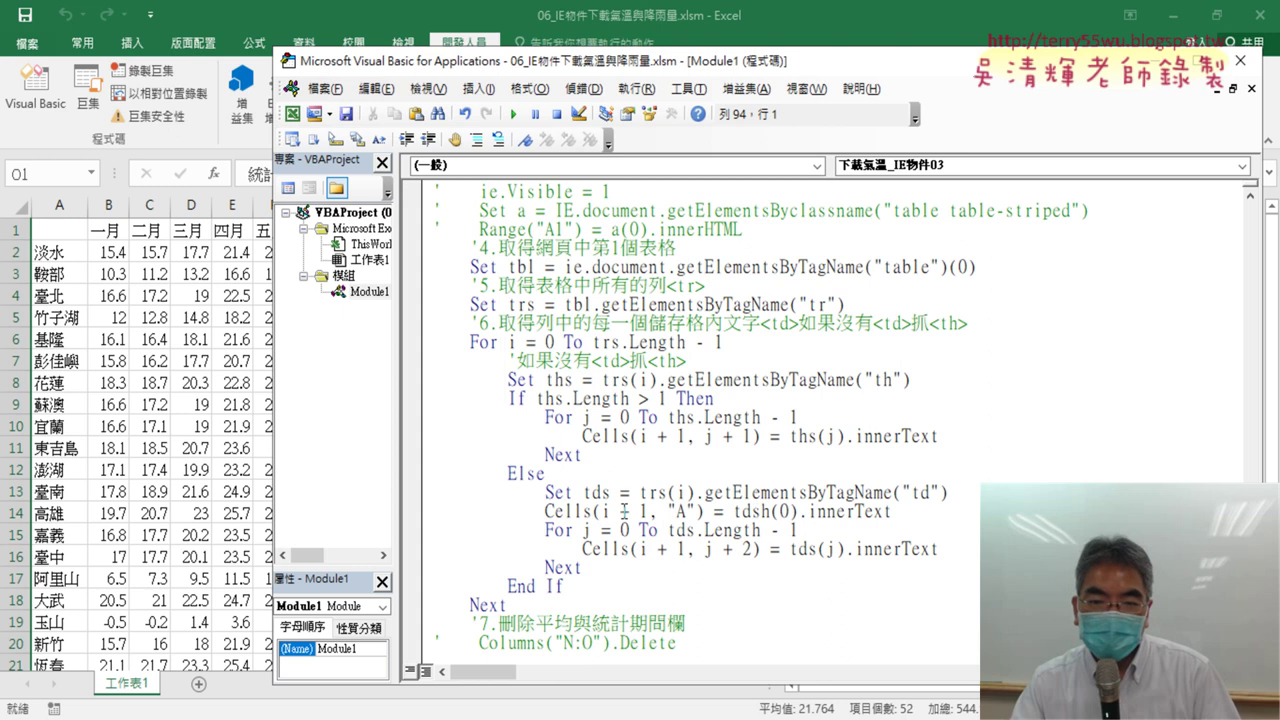
{"action": "left_click_drag", "start_coordinate": [545, 511], "coordinate": [694, 511]}
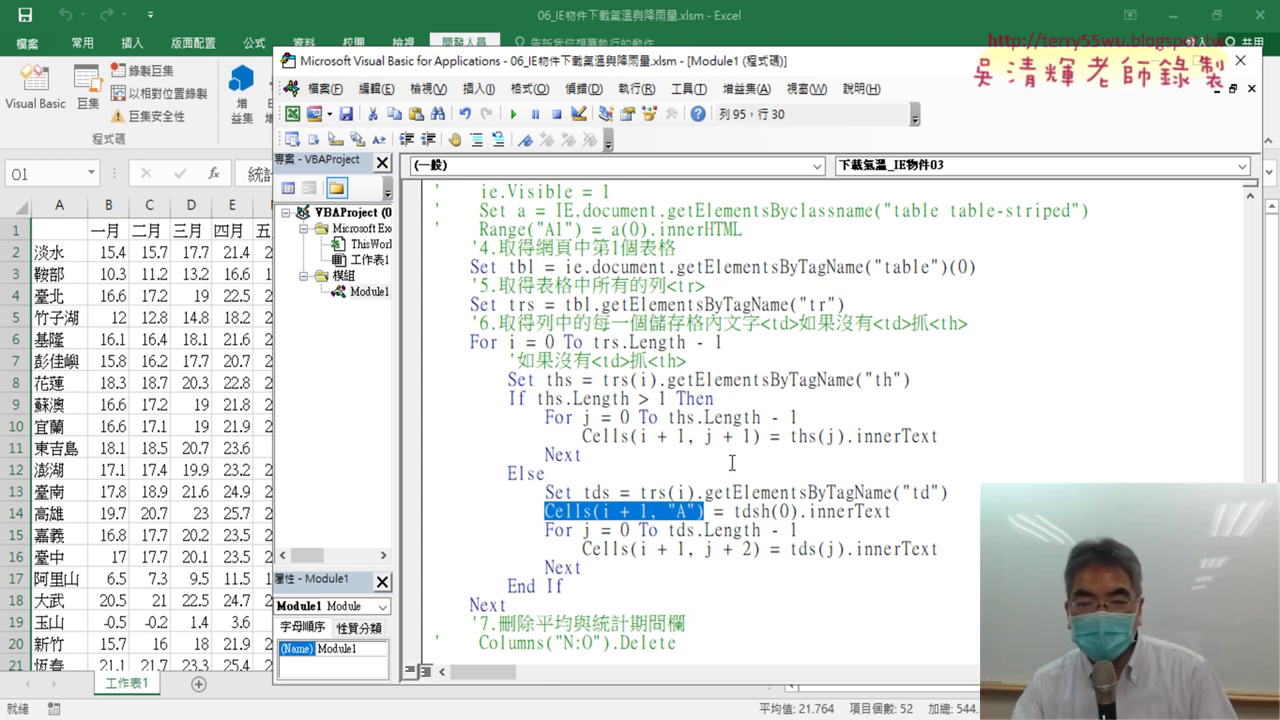
{"action": "left_click", "coordinate": [752, 511]}
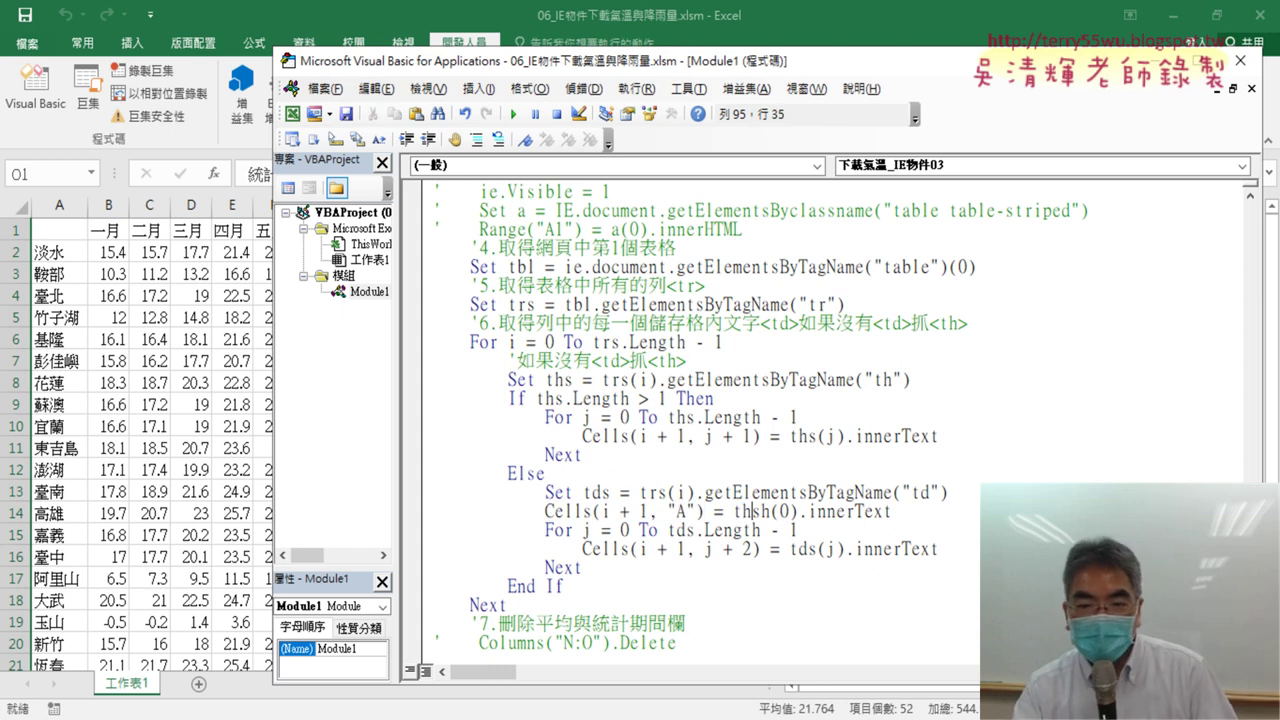
{"action": "key", "text": "Delete"}
{"action": "type", "text": "s"}
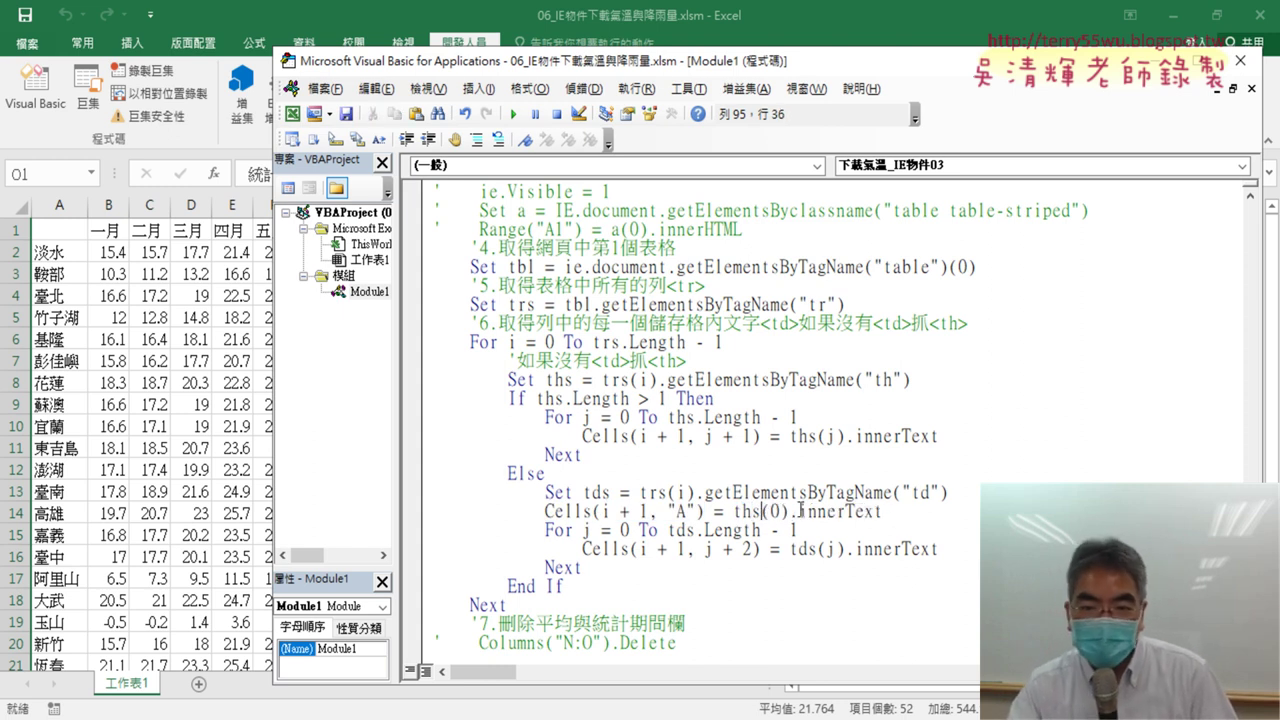
Step: Annotate how the Set ths line feeds ths(0).innerText into the column A station names
{"action": "mouse_move", "coordinate": [797, 513]}
{"action": "left_mouse_down"}
{"action": "mouse_move", "coordinate": [752, 511]}
{"action": "mouse_move", "coordinate": [789, 511]}
{"action": "left_mouse_up"}
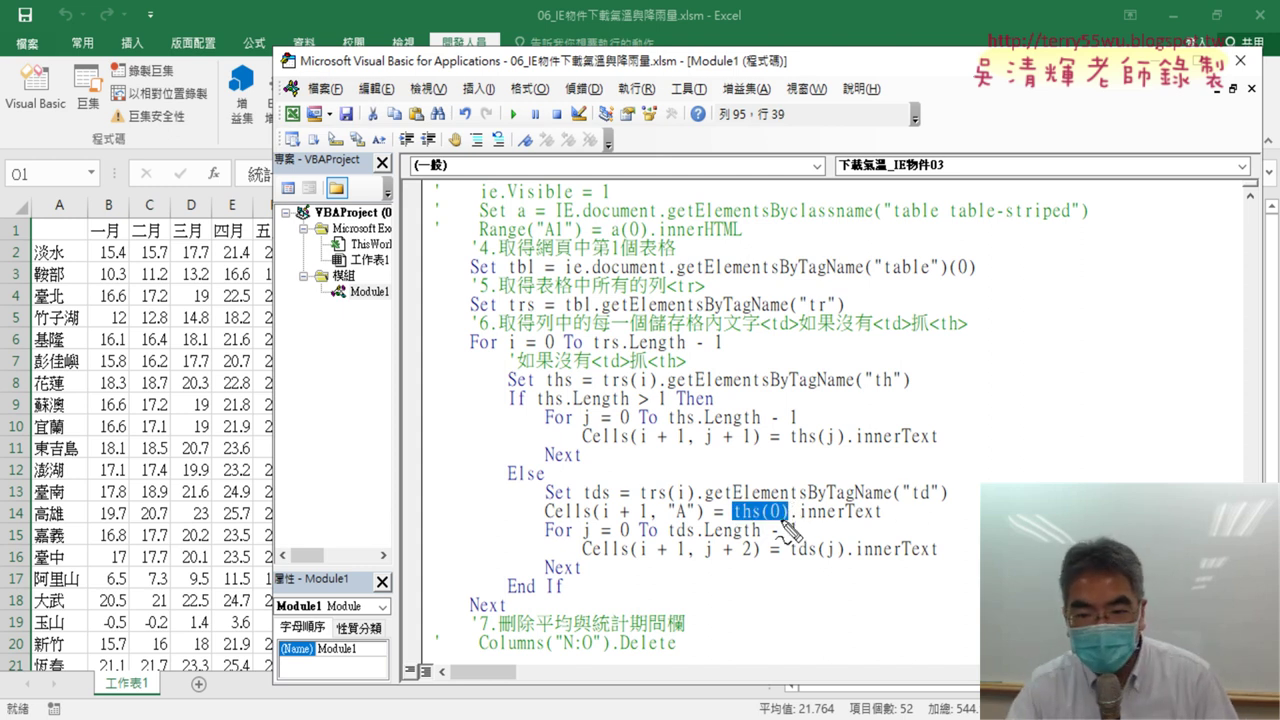
{"action": "left_click_drag", "start_coordinate": [786, 521], "coordinate": [736, 521]}
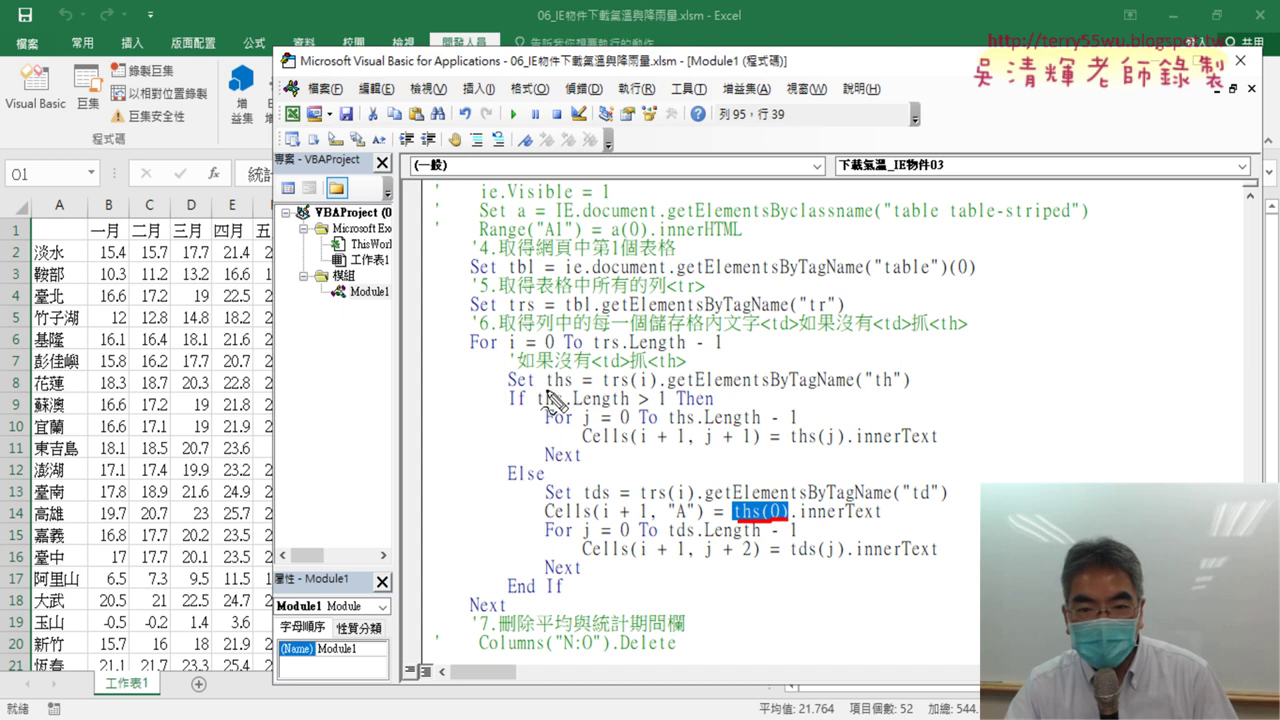
{"action": "mouse_move", "coordinate": [572, 391]}
{"action": "left_mouse_down"}
{"action": "mouse_move", "coordinate": [418, 424]}
{"action": "mouse_move", "coordinate": [668, 460]}
{"action": "mouse_move", "coordinate": [758, 500]}
{"action": "left_mouse_up"}
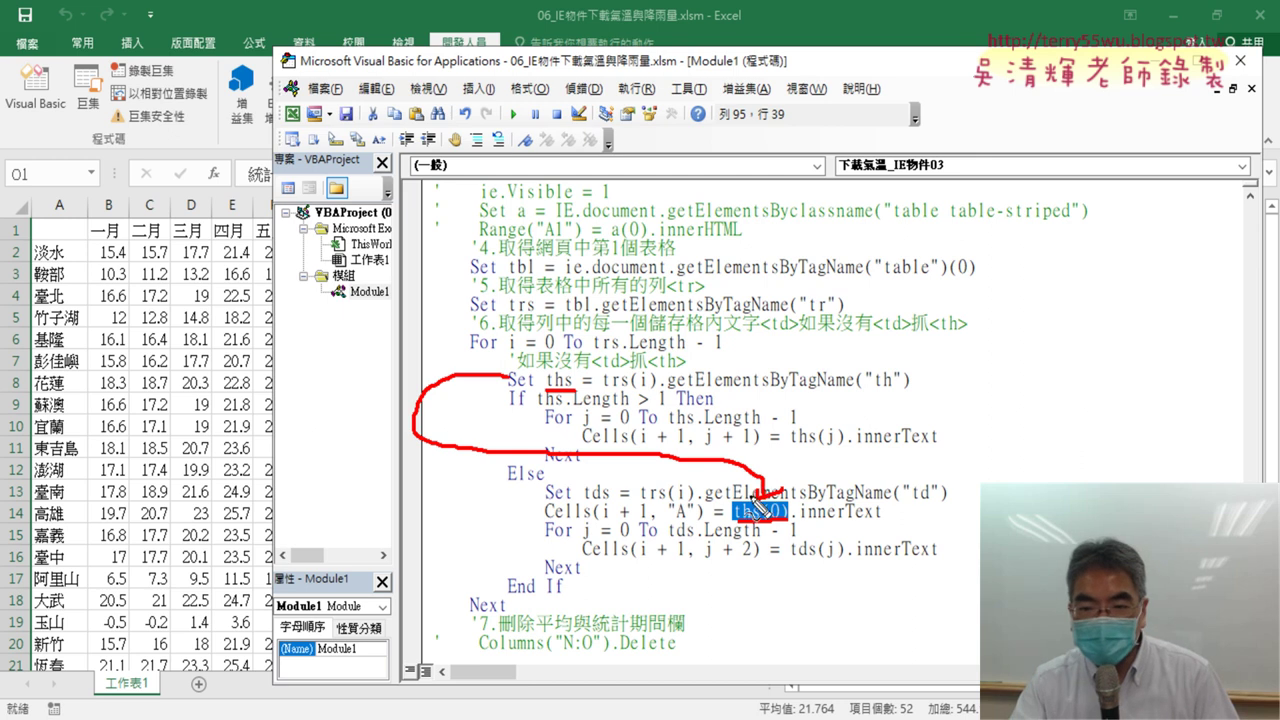
{"action": "left_click_drag", "start_coordinate": [802, 521], "coordinate": [872, 520]}
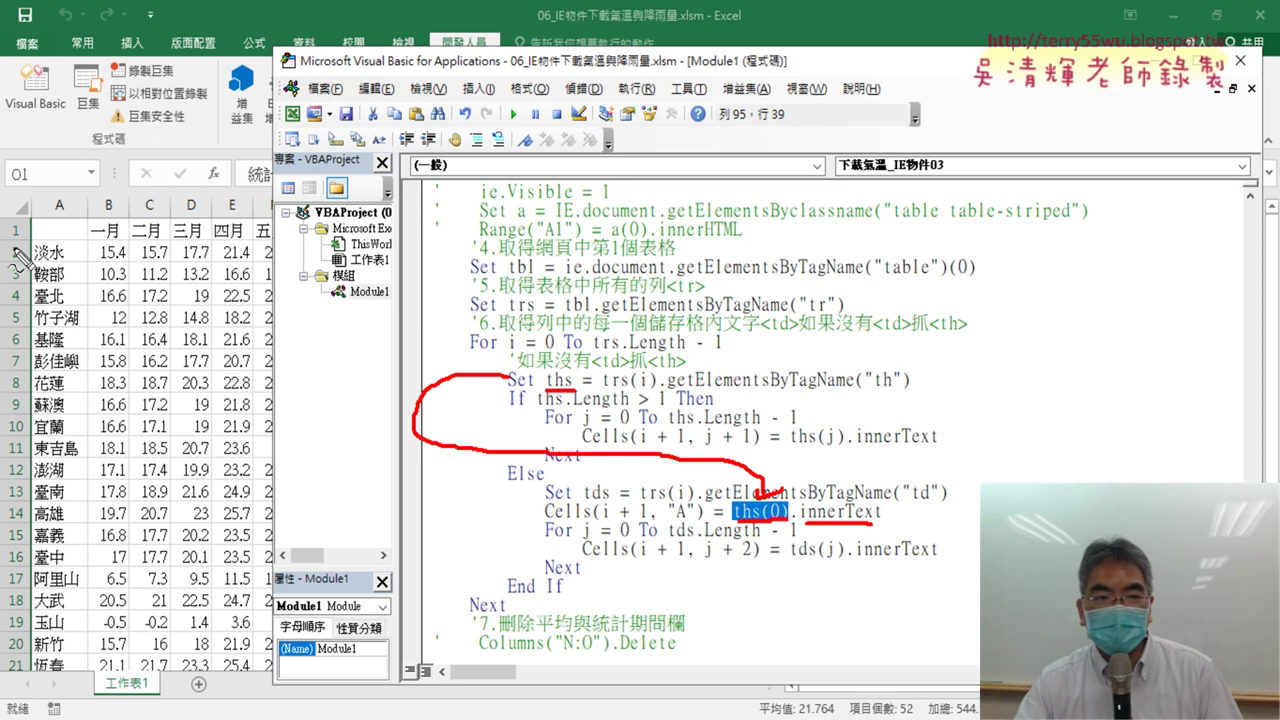
{"action": "left_click_drag", "start_coordinate": [30, 240], "coordinate": [78, 240]}
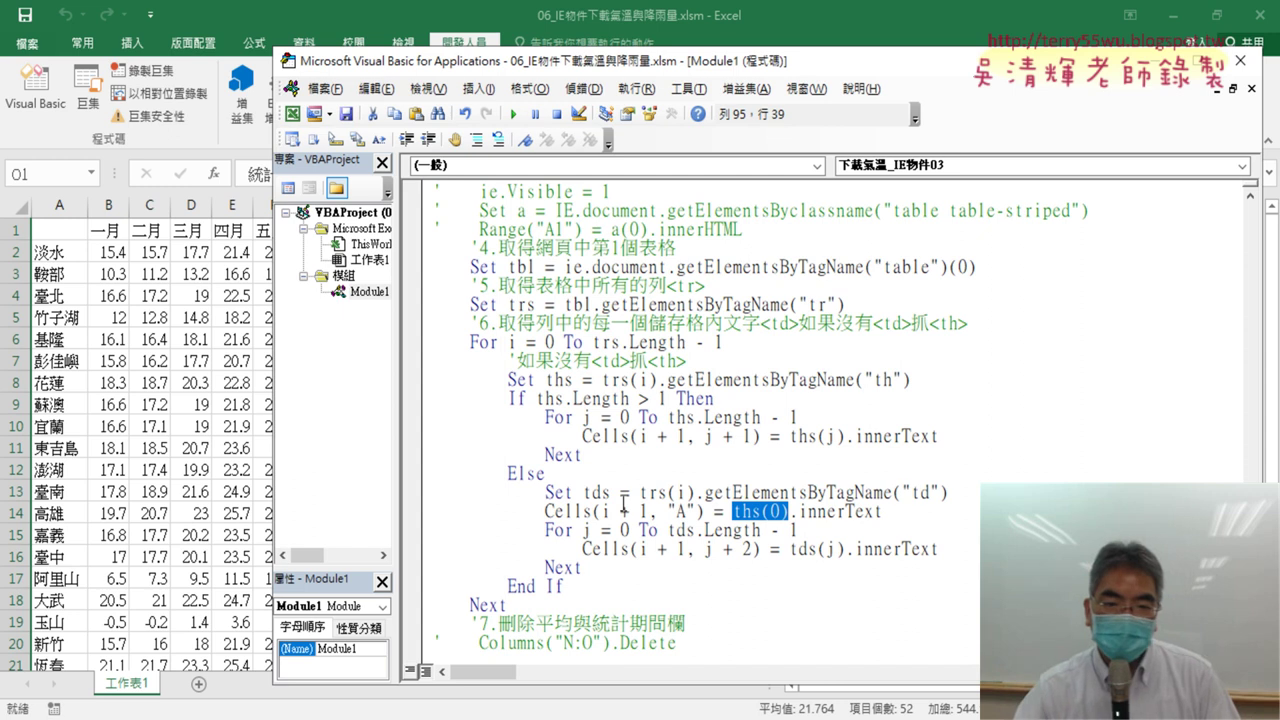
Step: Add a breakpoint on Set trs, run the macro, then step once to the Set ths line
{"action": "left_click", "coordinate": [621, 493]}
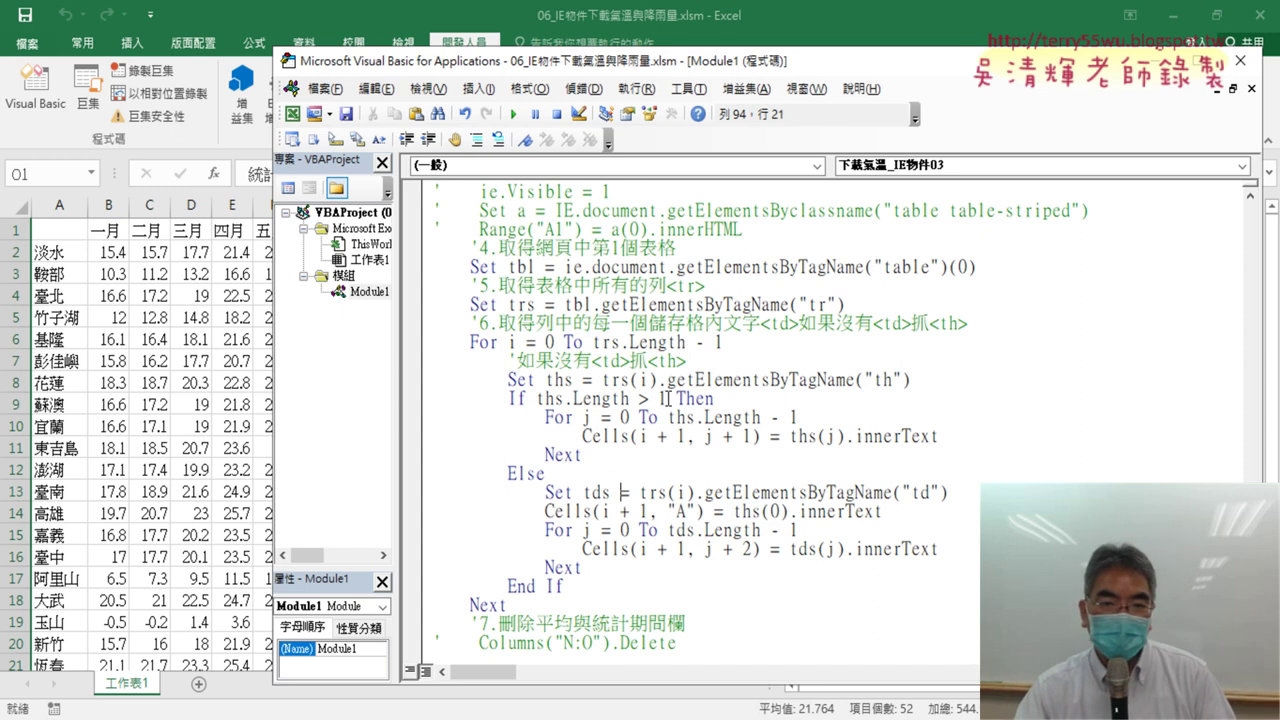
{"action": "scroll", "coordinate": [823, 405], "scroll_direction": "up", "scroll_amount": 2}
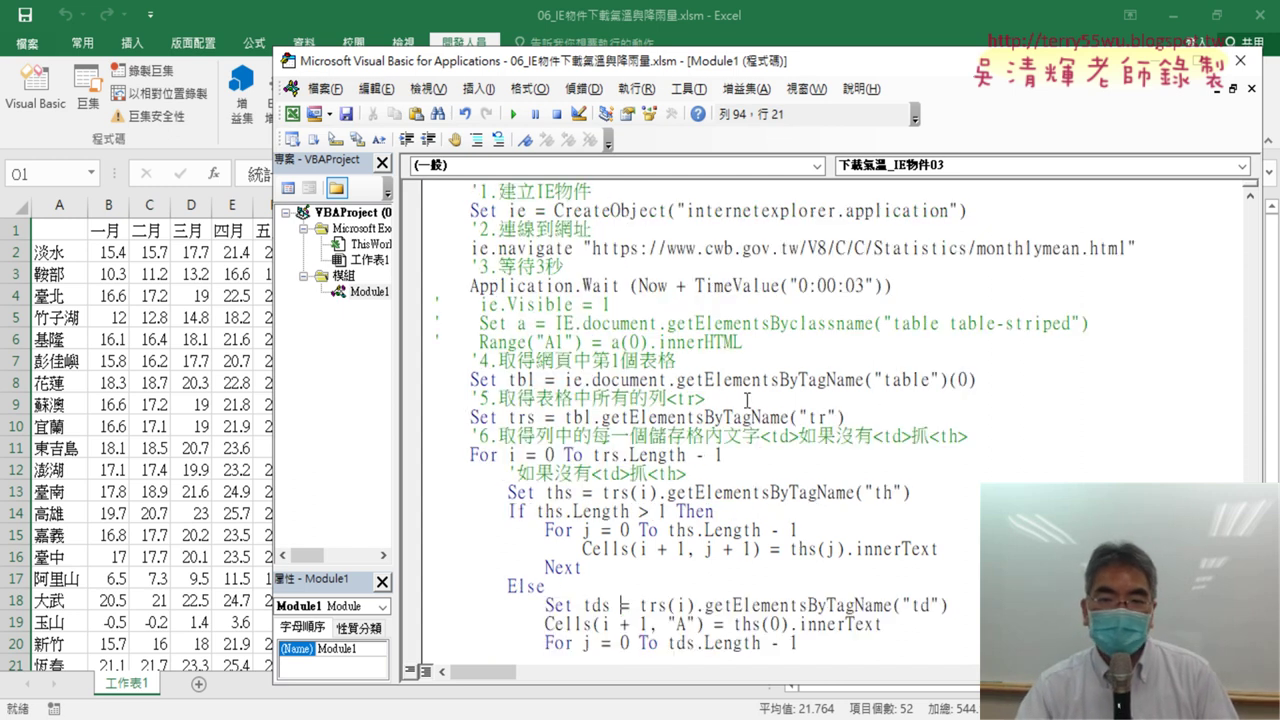
{"action": "left_click", "coordinate": [411, 417]}
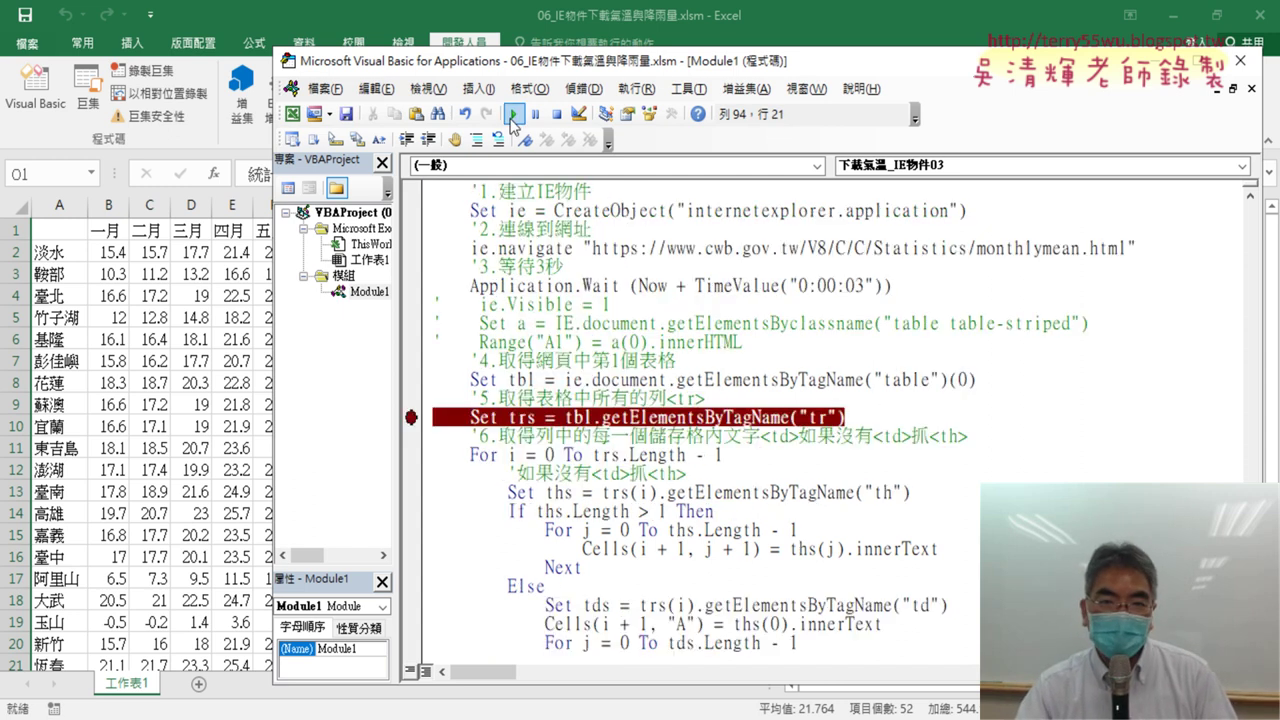
{"action": "left_click", "coordinate": [513, 113]}
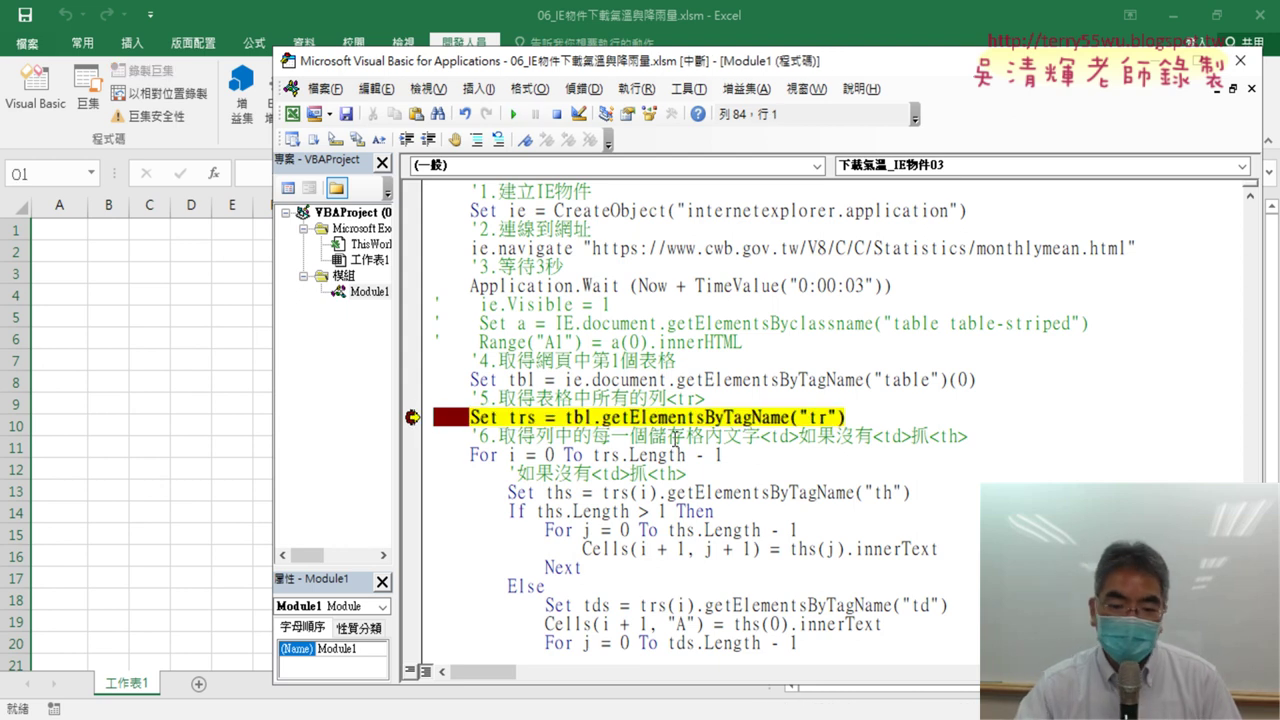
{"action": "key", "text": "F8"}
{"action": "key", "text": "F8"}
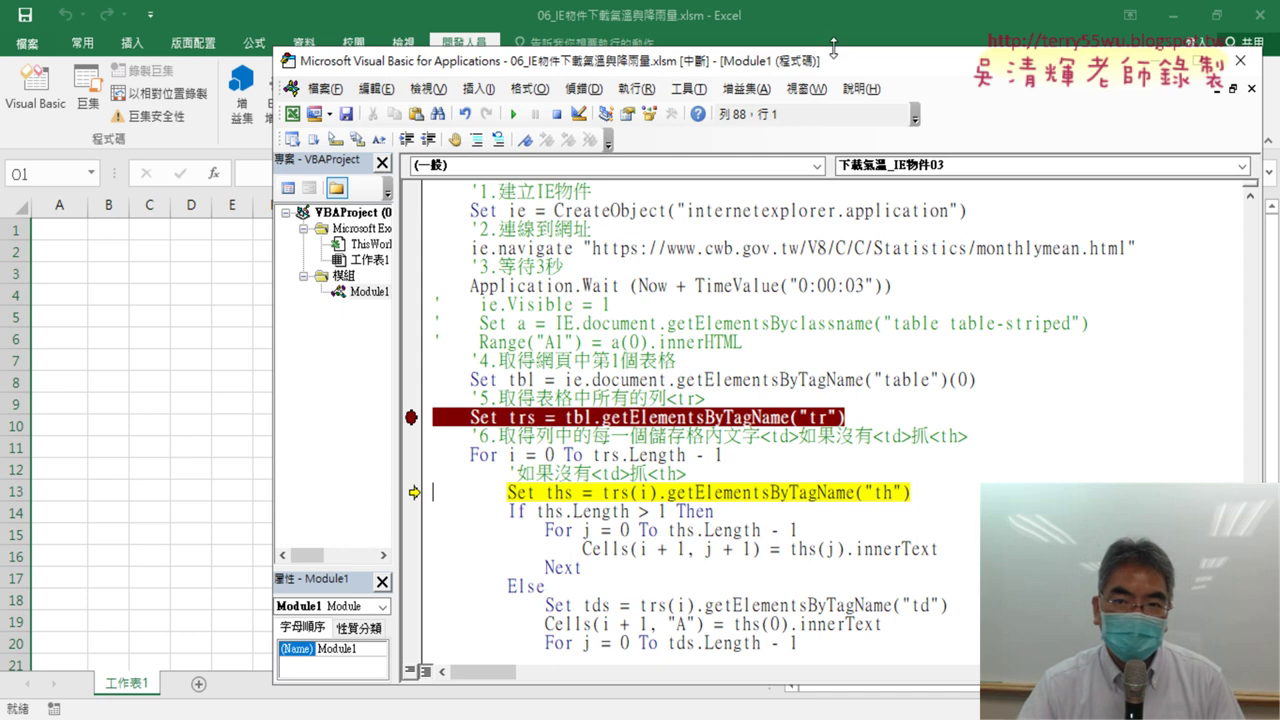
Step: Step with F8 through the For j header loop, writing 一月 through 十二月 into B1:M1
{"action": "left_click_drag", "start_coordinate": [833, 48], "coordinate": [833, 293]}
{"action": "scroll", "coordinate": [757, 452], "scroll_direction": "down", "scroll_amount": 3}
{"action": "scroll", "coordinate": [757, 452], "scroll_direction": "down", "scroll_amount": 1}
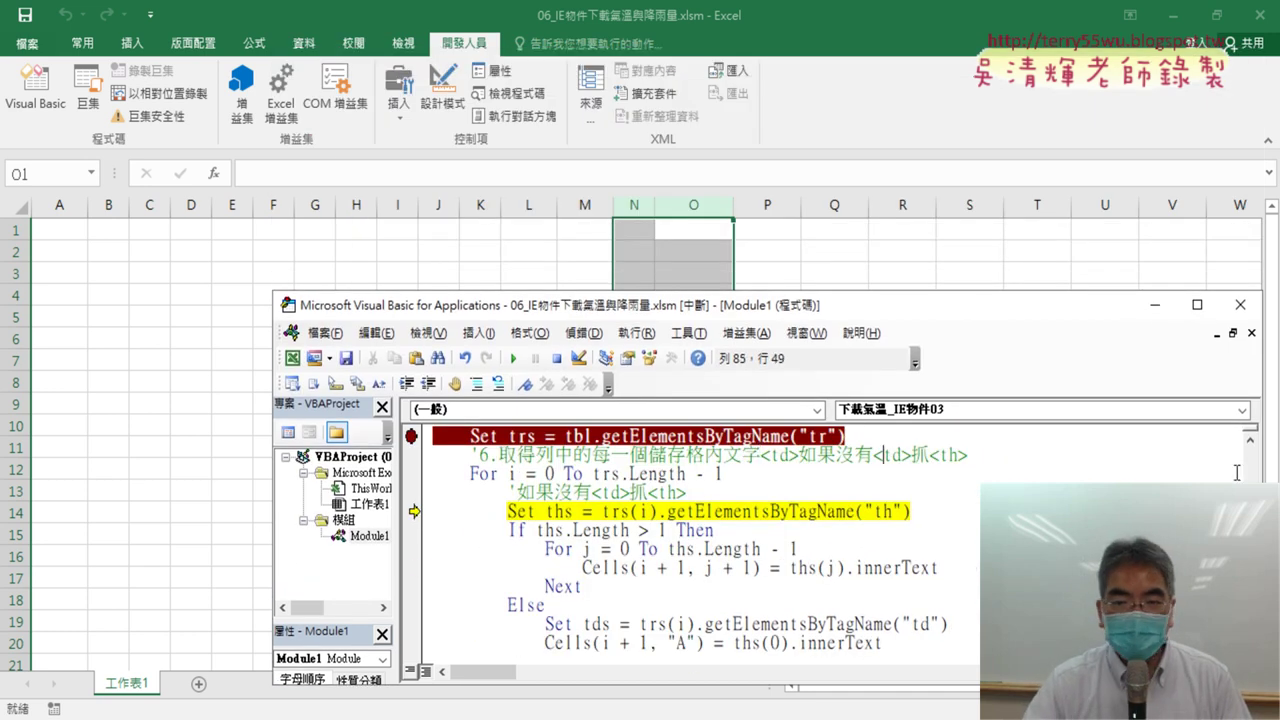
{"action": "key", "text": "F8"}
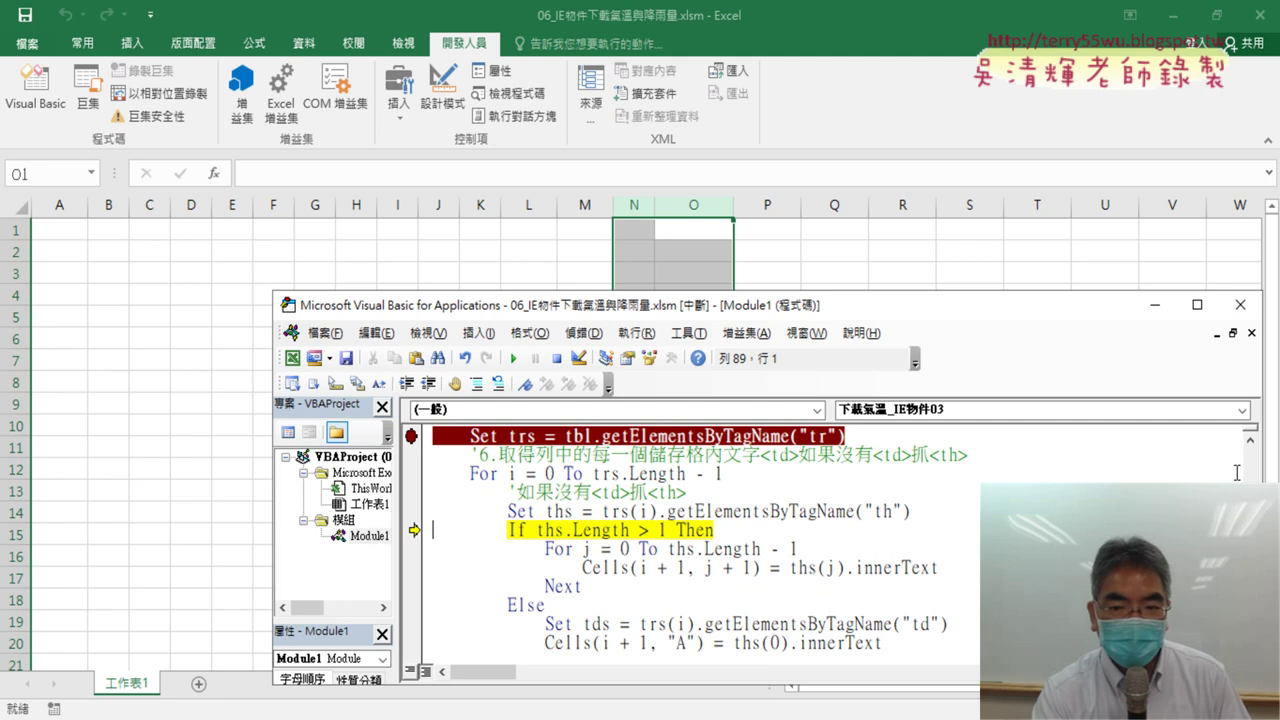
{"action": "key", "text": "F8"}
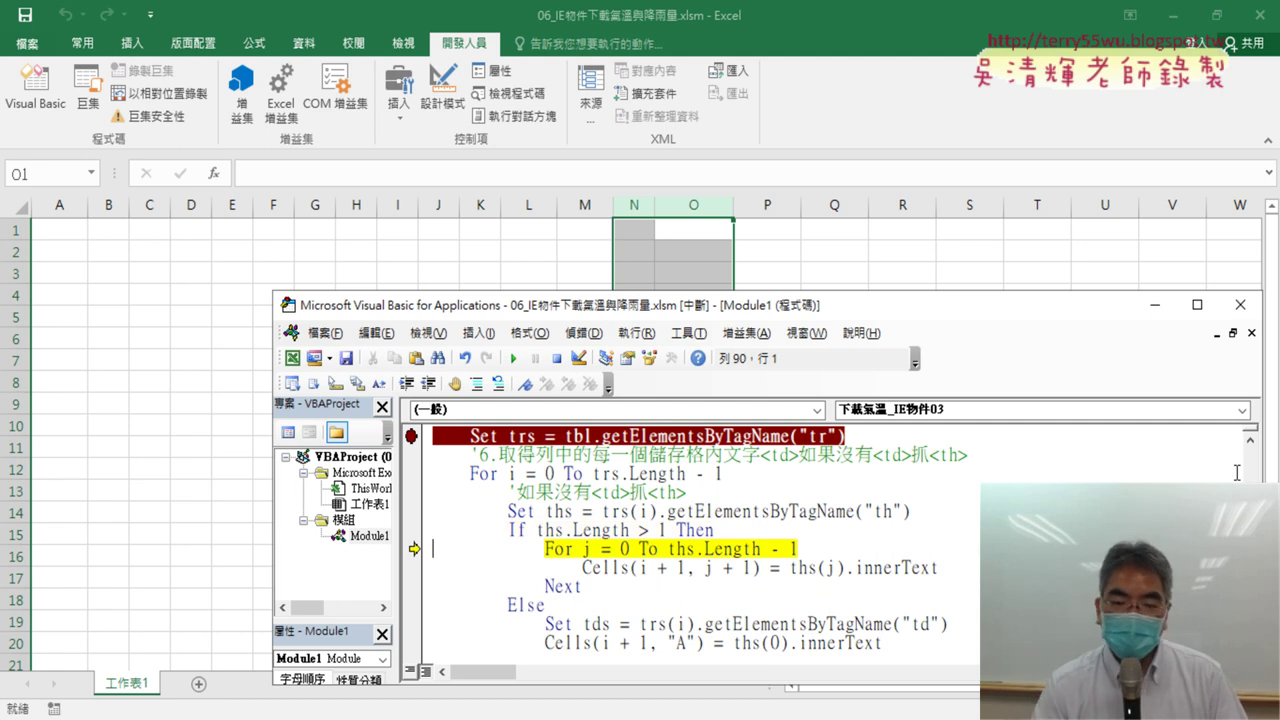
{"action": "key", "text": "F8"}
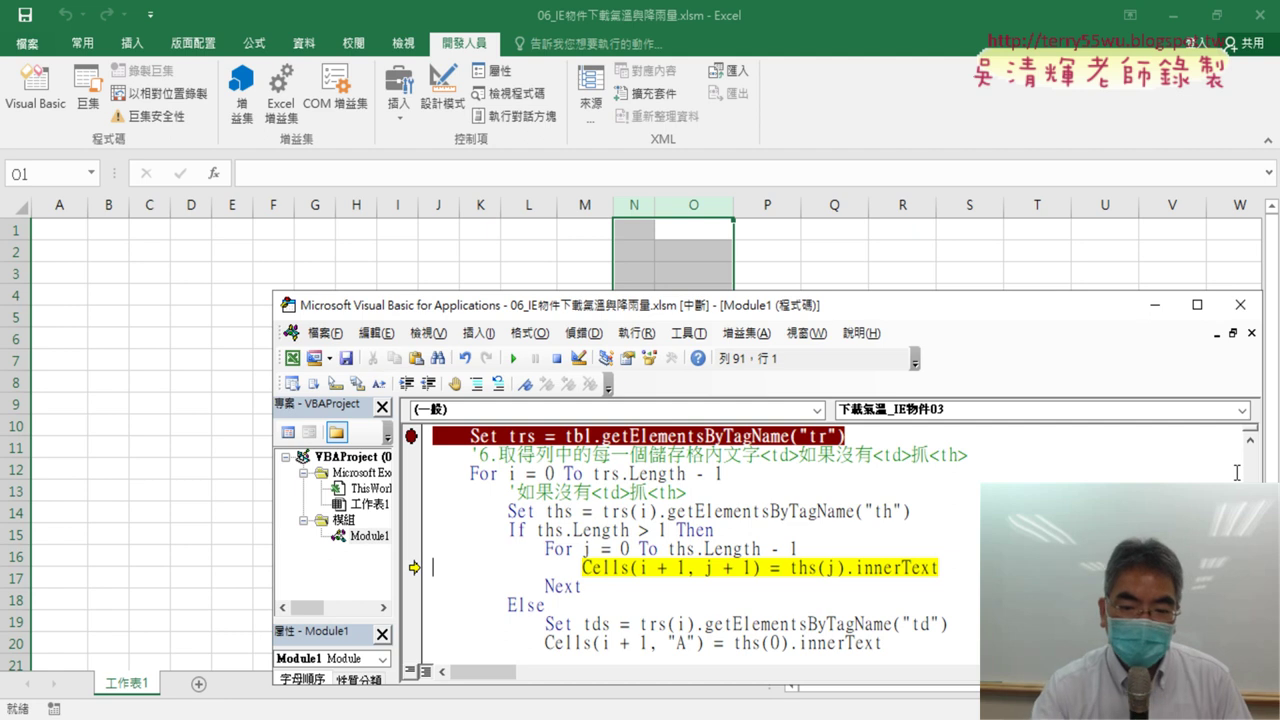
{"action": "key", "text": "F8"}
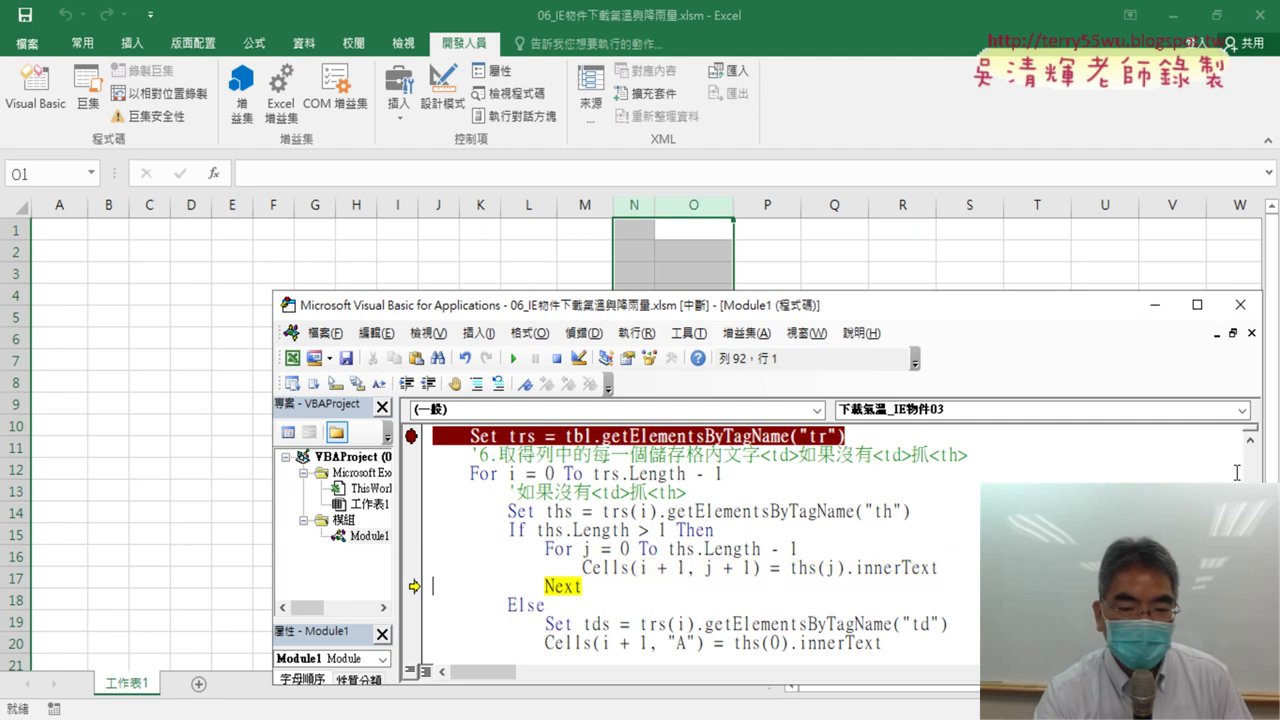
{"action": "key", "text": "F8"}
{"action": "key", "text": "F8"}
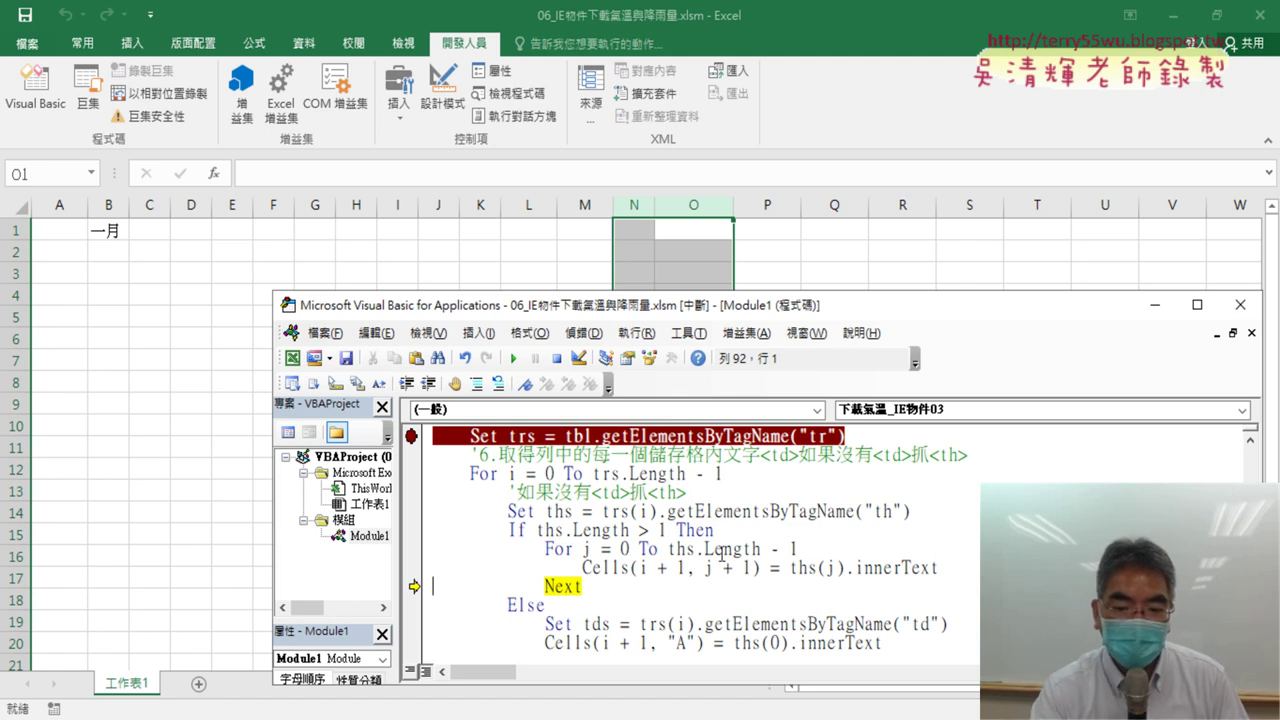
{"action": "key", "text": "F8"}
{"action": "key", "text": "F8"}
{"action": "key", "text": "F8"}
{"action": "key", "text": "F8"}
{"action": "key", "text": "F8"}
{"action": "key", "text": "F8"}
{"action": "key", "text": "F8"}
{"action": "key", "text": "F8"}
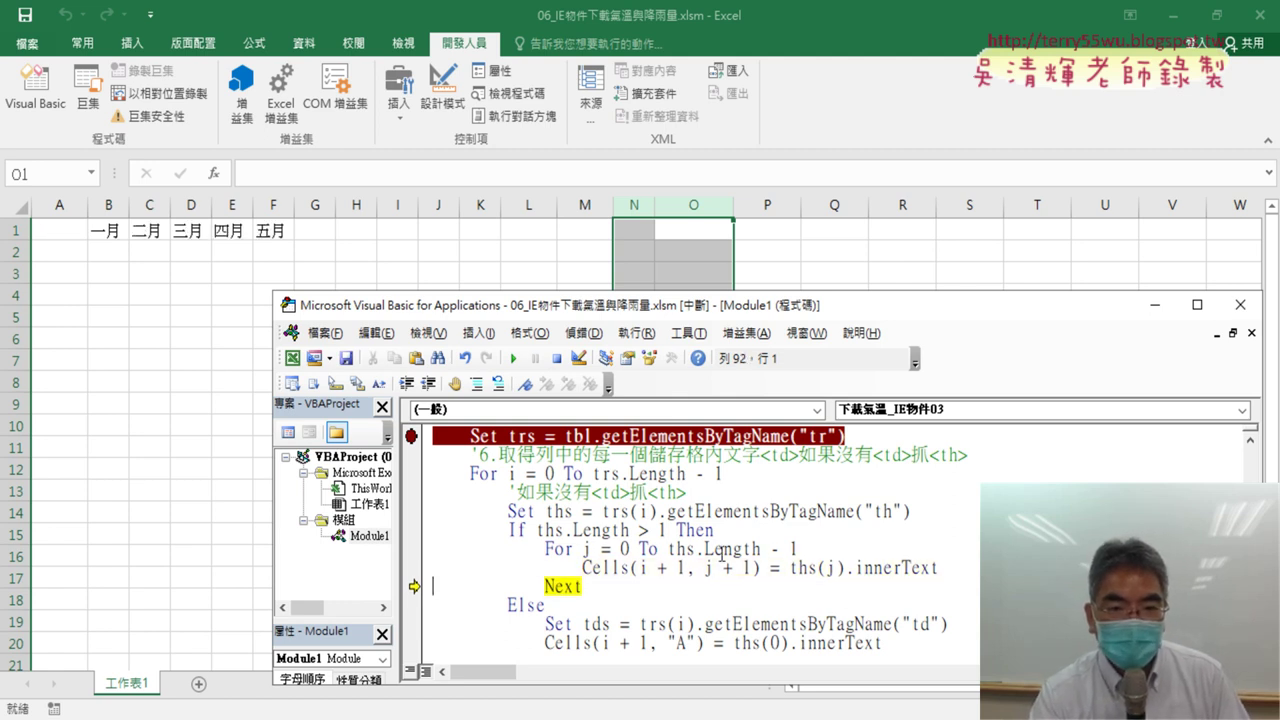
{"action": "key", "text": "F8"}
{"action": "key", "text": "F8"}
{"action": "key", "text": "F8"}
{"action": "key", "text": "F8"}
{"action": "key", "text": "F8"}
{"action": "key", "text": "F8"}
{"action": "key", "text": "F8"}
{"action": "key", "text": "F8"}
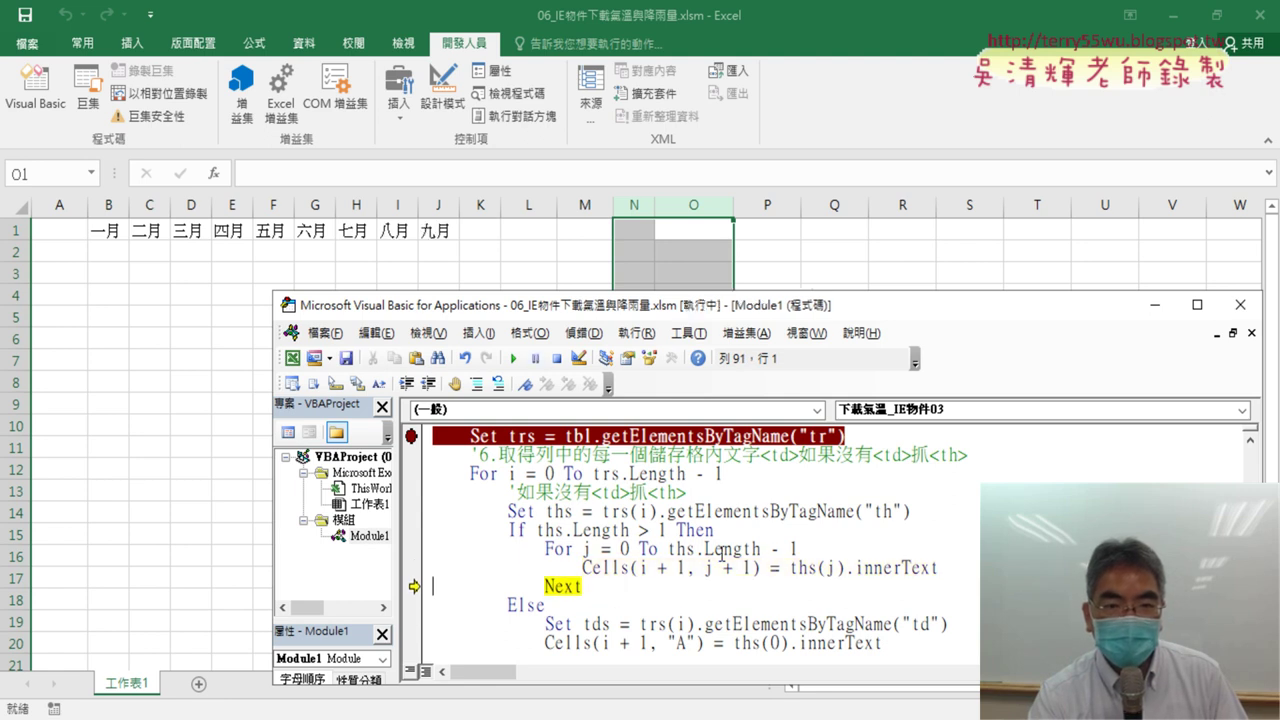
{"action": "key", "text": "F8"}
{"action": "key", "text": "F8"}
{"action": "key", "text": "F8"}
{"action": "key", "text": "F8"}
{"action": "key", "text": "F8"}
{"action": "key", "text": "F8"}
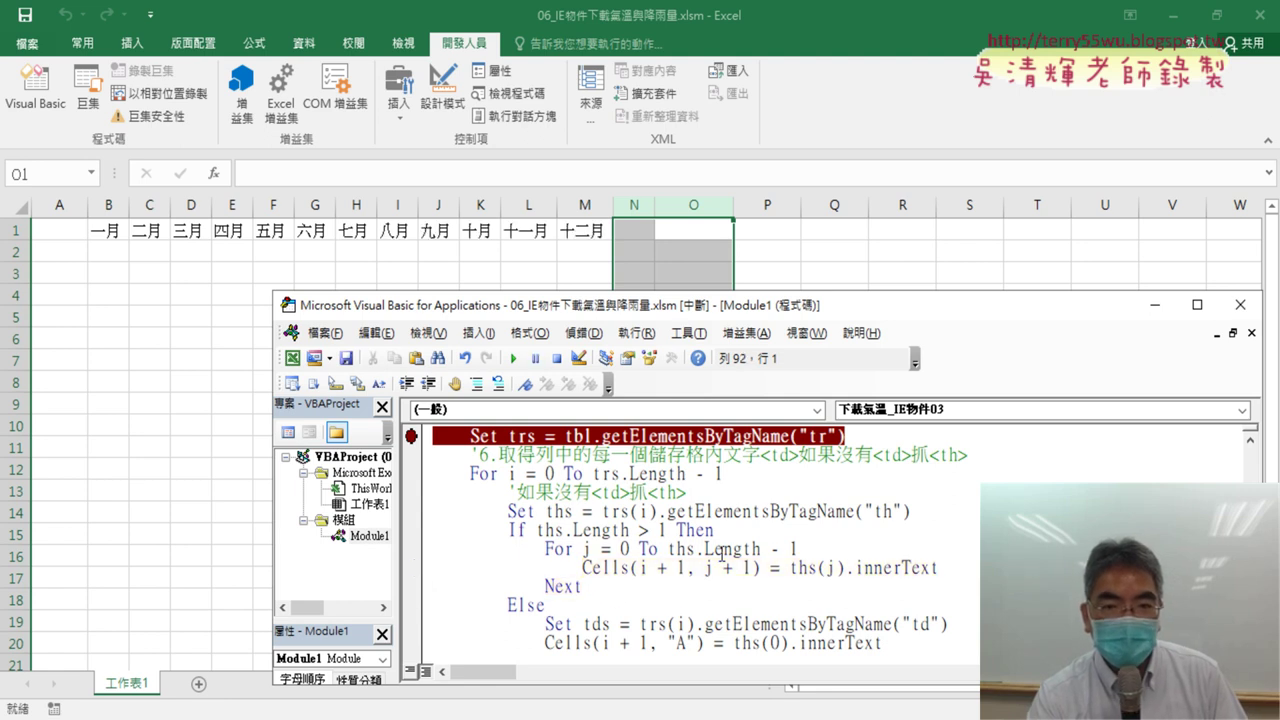
{"action": "key", "text": "F8"}
{"action": "key", "text": "F8"}
{"action": "key", "text": "F8"}
{"action": "key", "text": "F8"}
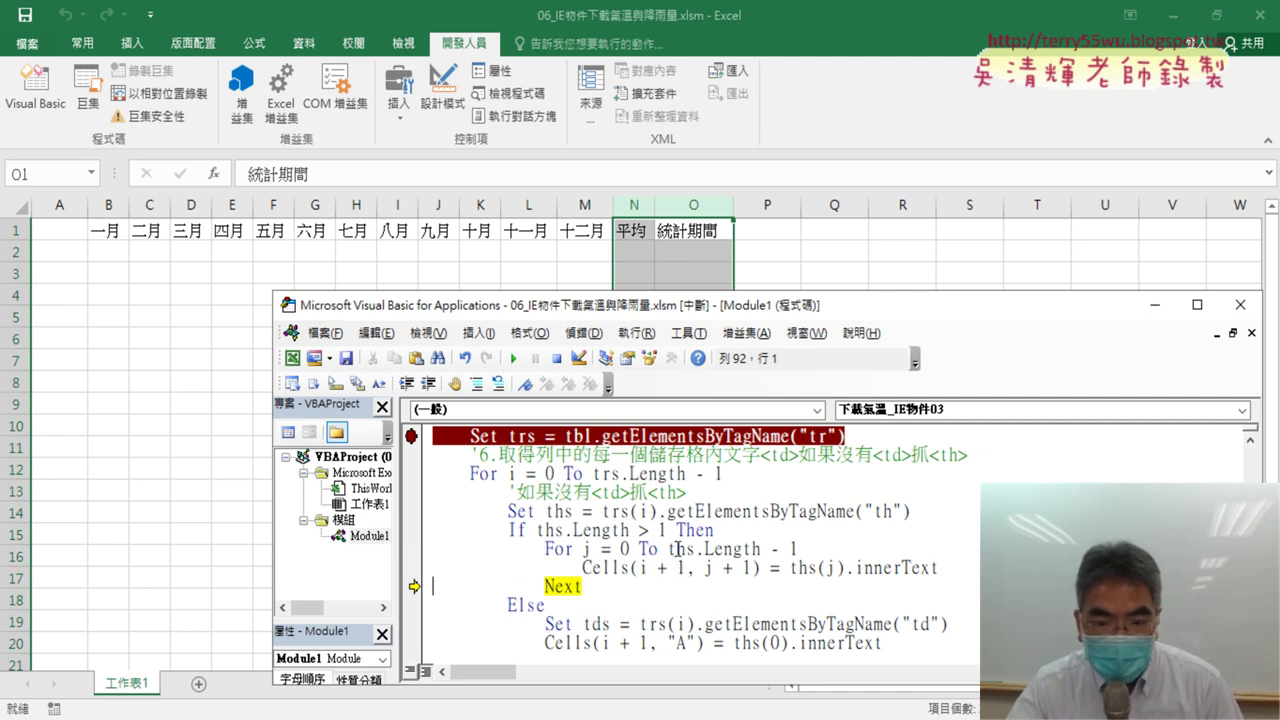
{"action": "mouse_move", "coordinate": [589, 549]}
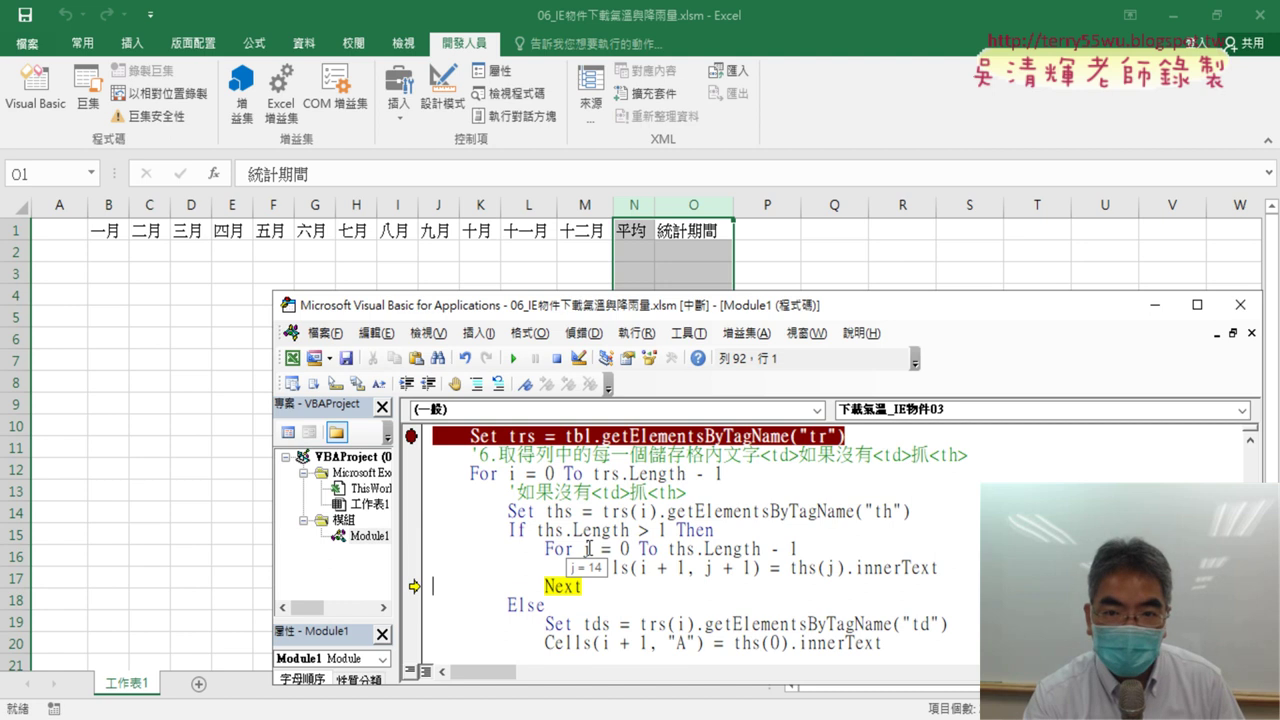
Step: Step out of the header loop into the next row's Else branch, reaching the station-name line
{"action": "key", "text": "F8"}
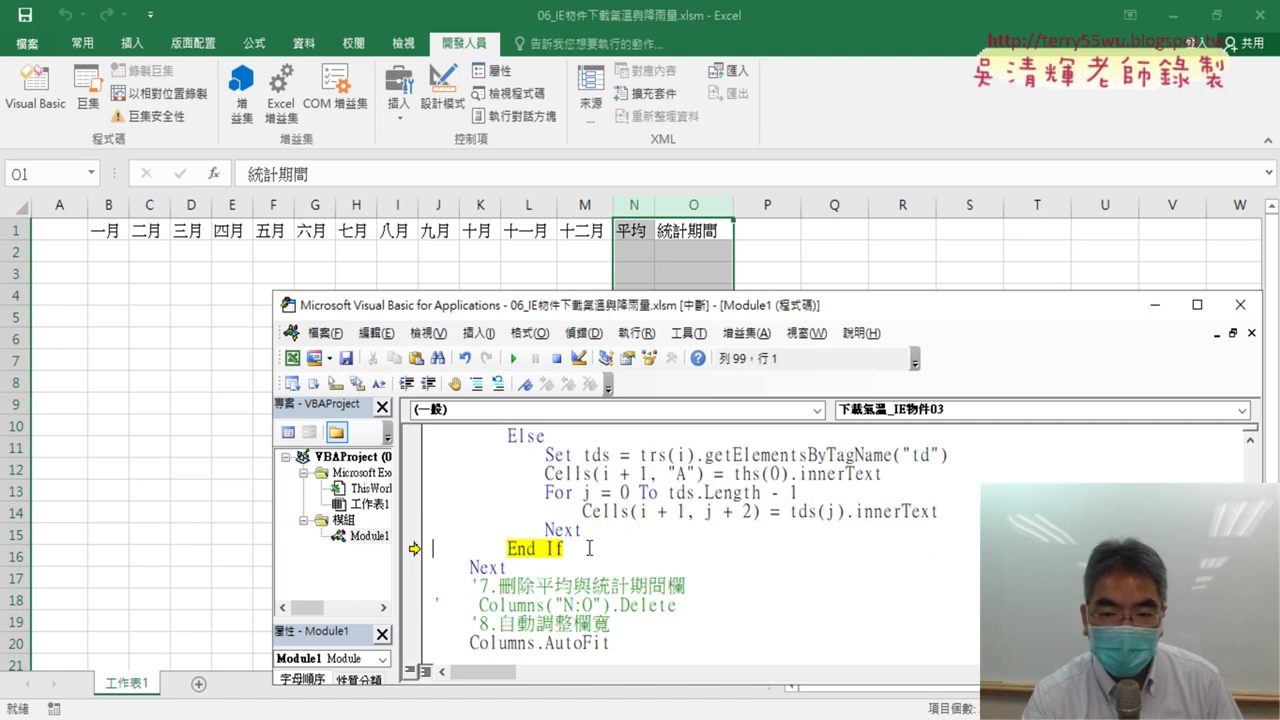
{"action": "key", "text": "F8"}
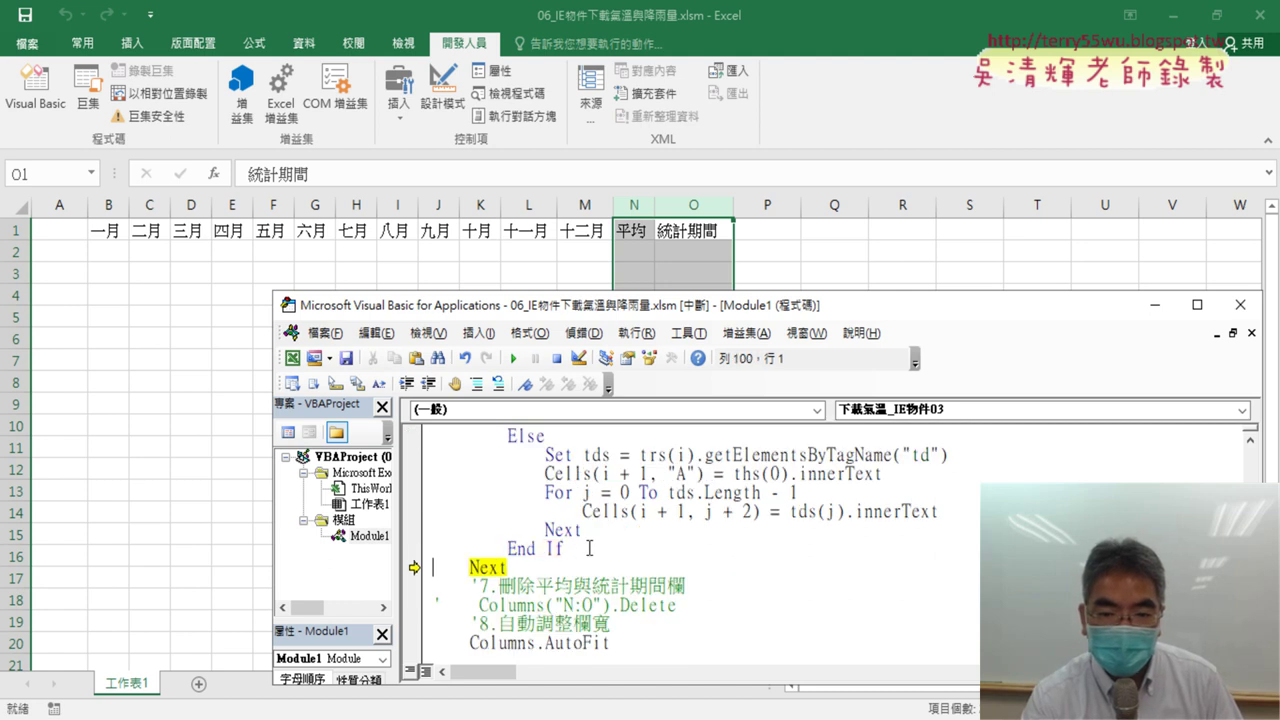
{"action": "key", "text": "F8"}
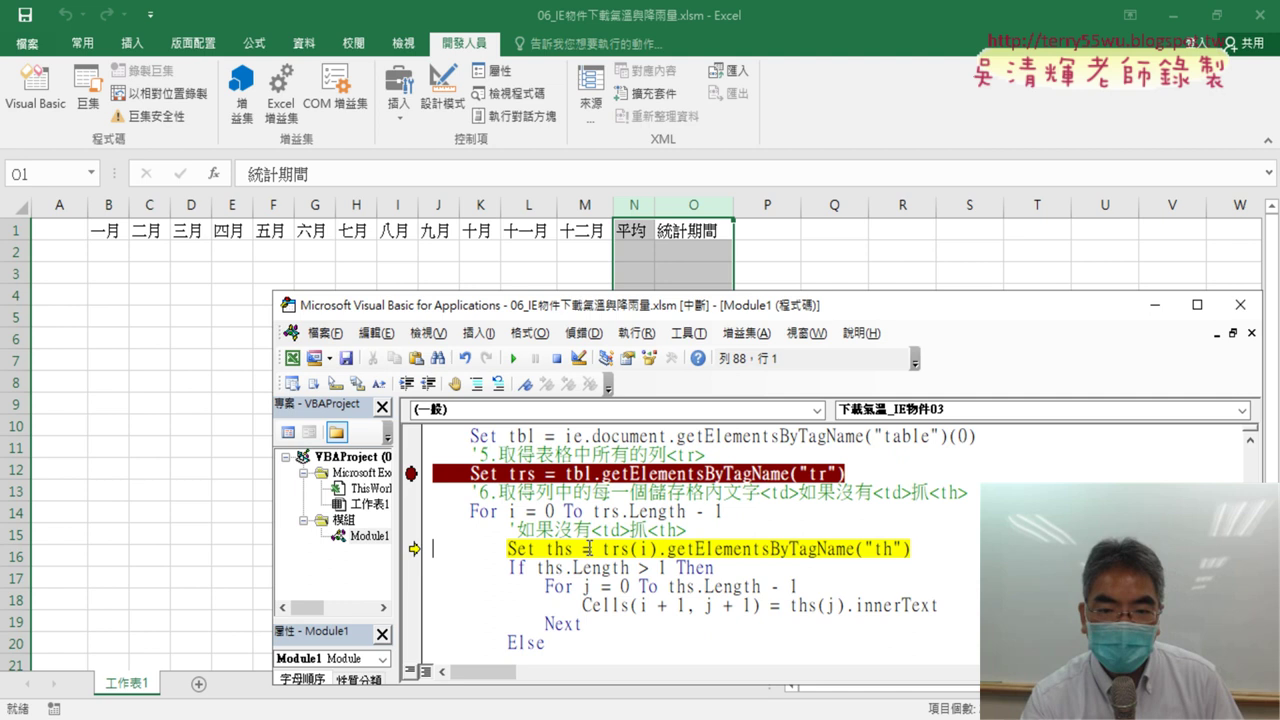
{"action": "key", "text": "F8"}
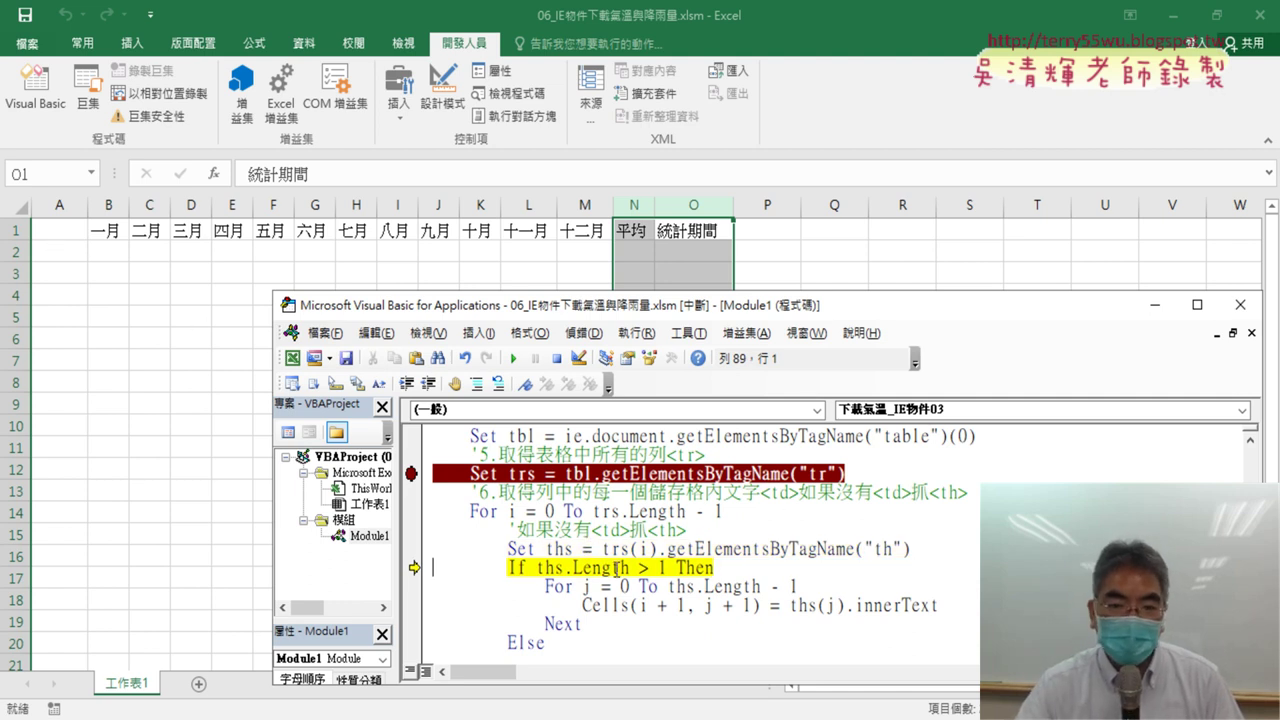
{"action": "scroll", "coordinate": [773, 513], "scroll_direction": "down", "scroll_amount": 2}
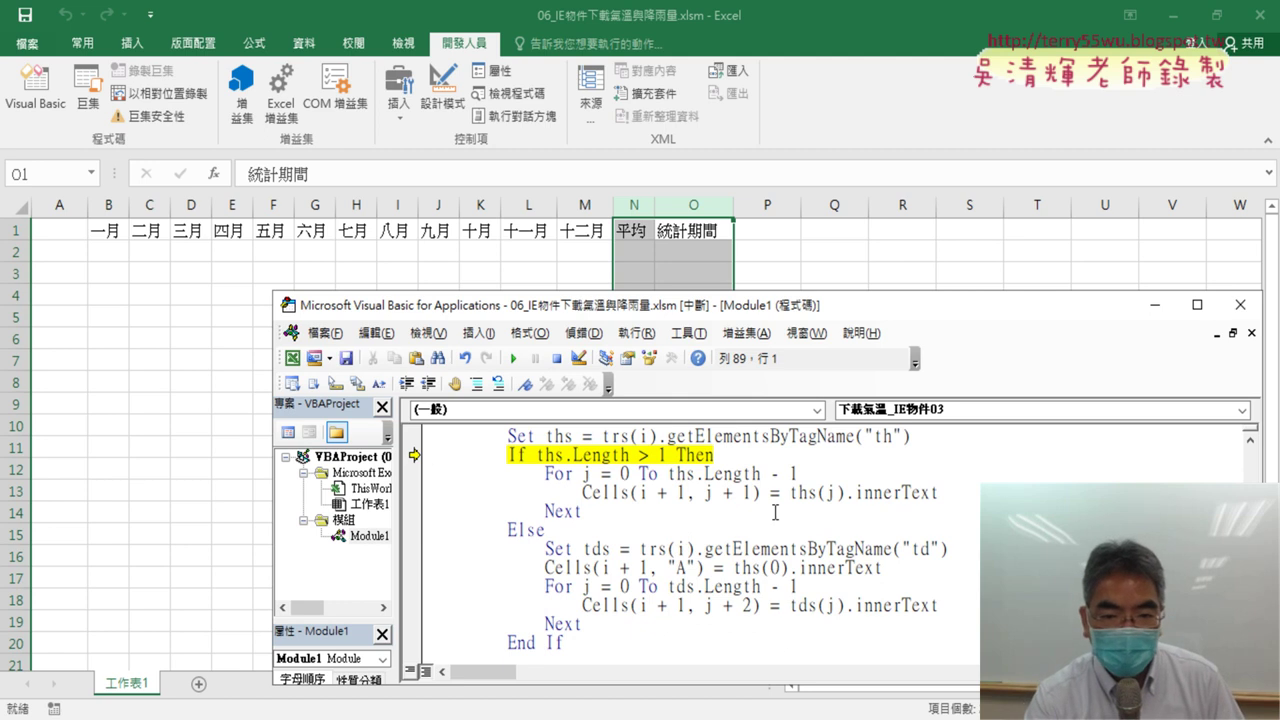
{"action": "key", "text": "F8"}
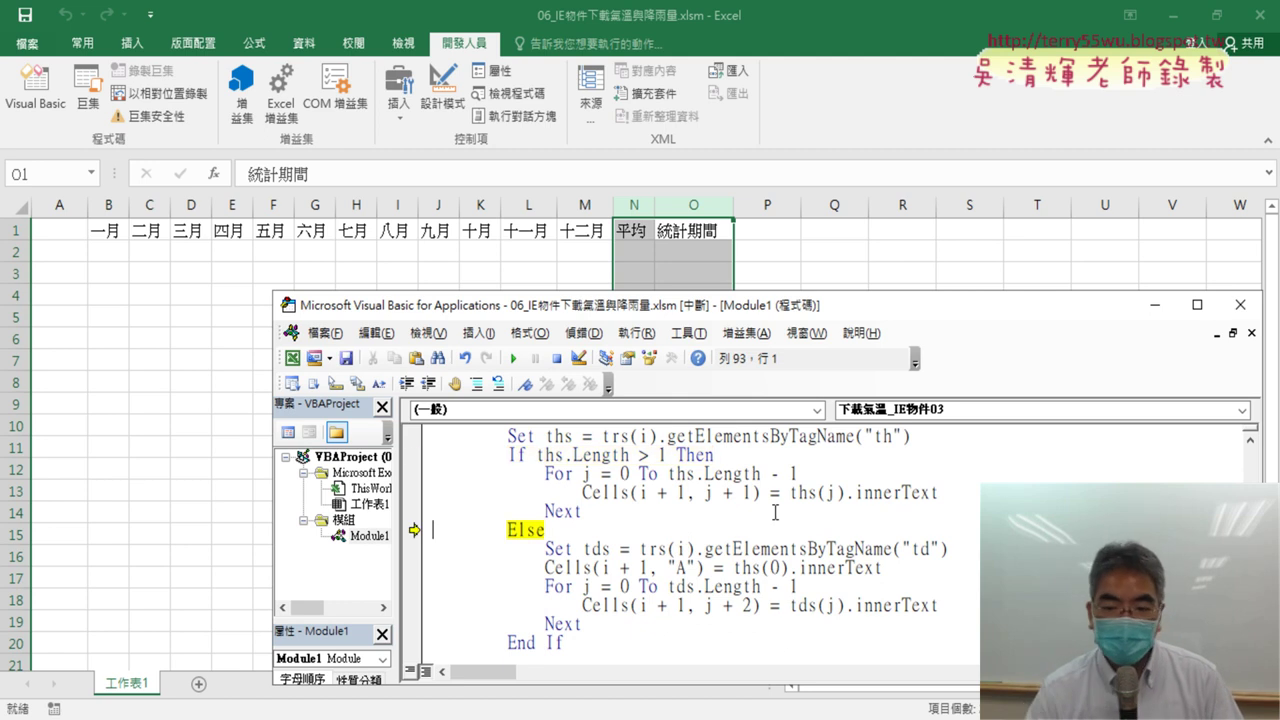
{"action": "key", "text": "F8"}
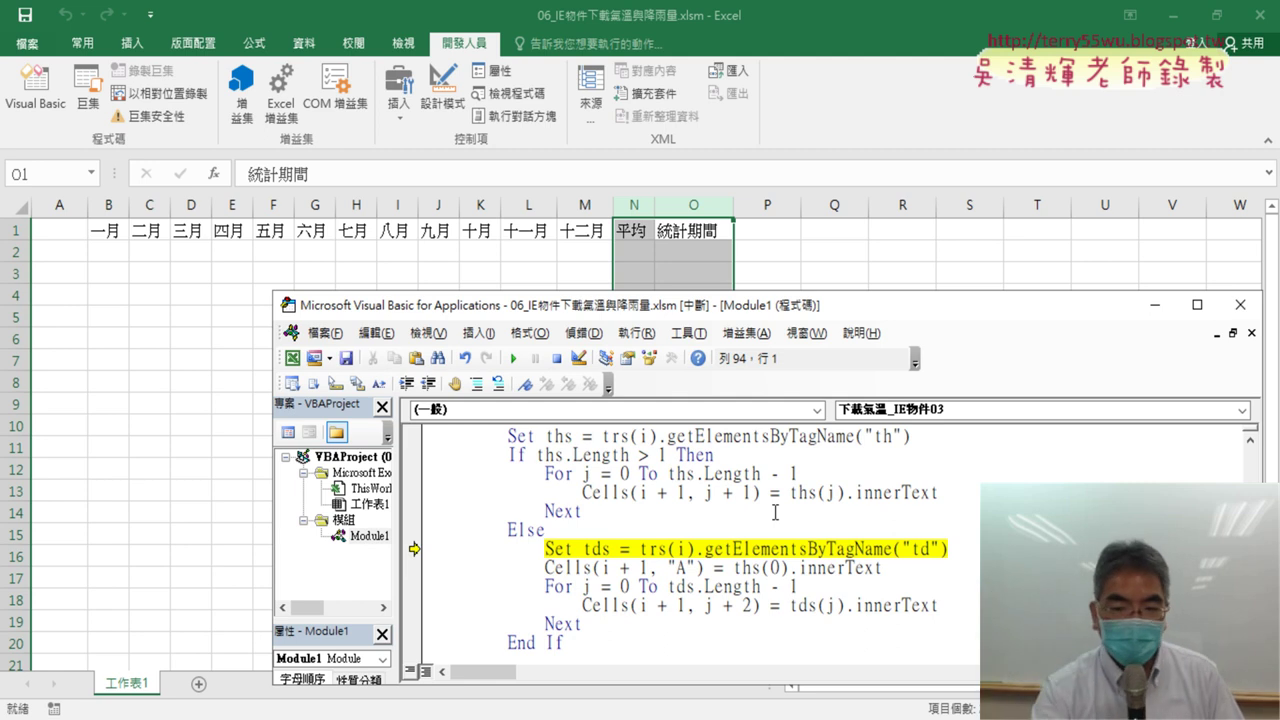
{"action": "key", "text": "F8"}
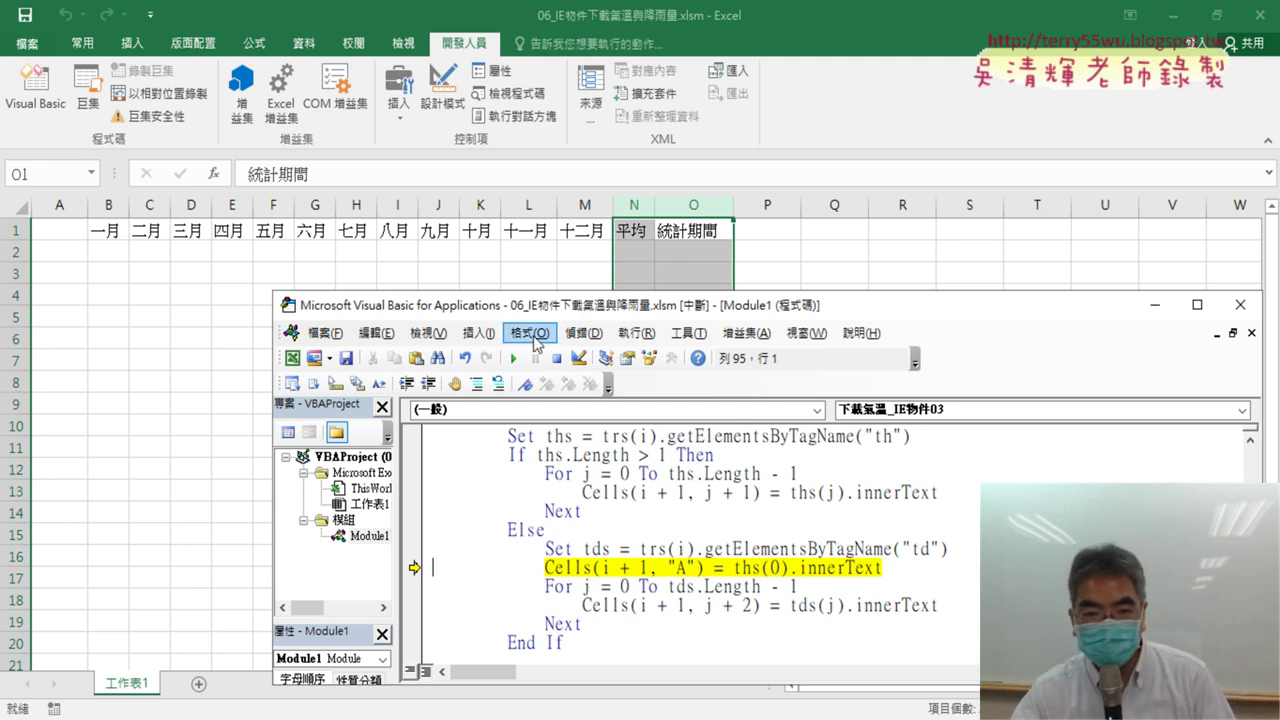
Step: Point out ths(0) as the source of 淡水 in A2, then step on filling B2:F2 (15.4 to 24.7)
{"action": "left_click_drag", "start_coordinate": [546, 436], "coordinate": [573, 436]}
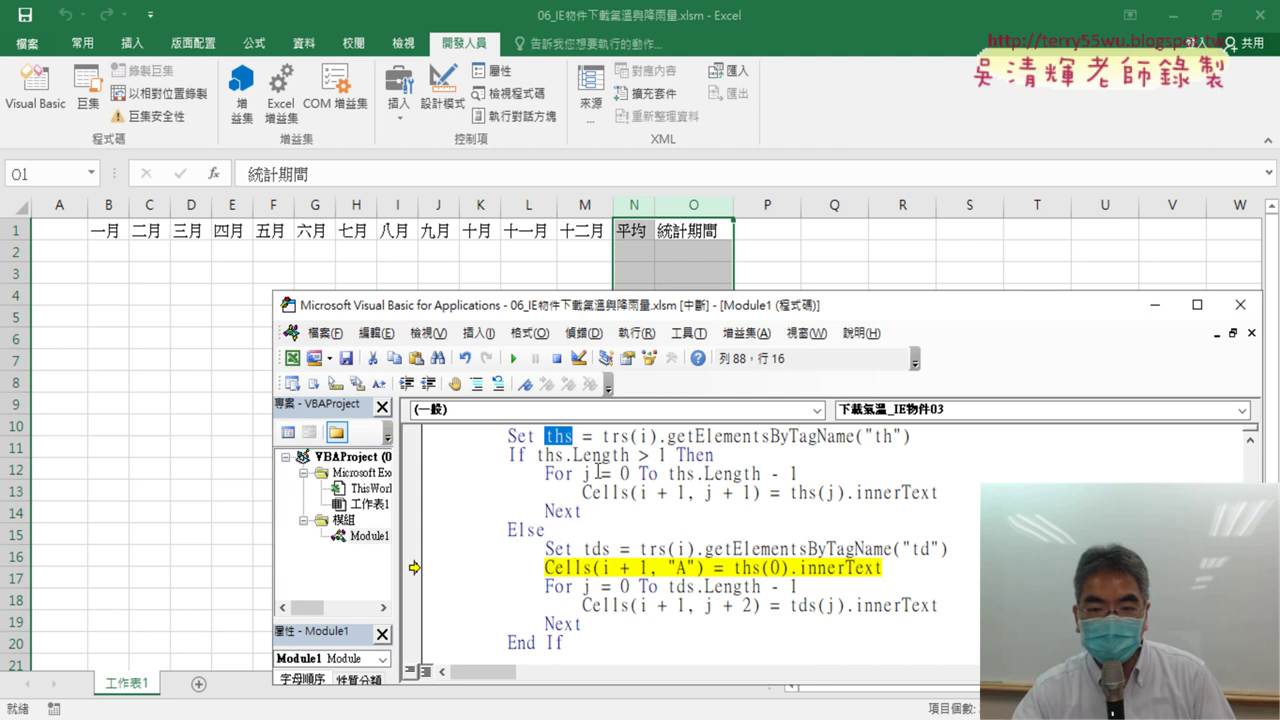
{"action": "left_click_drag", "start_coordinate": [733, 567], "coordinate": [788, 567]}
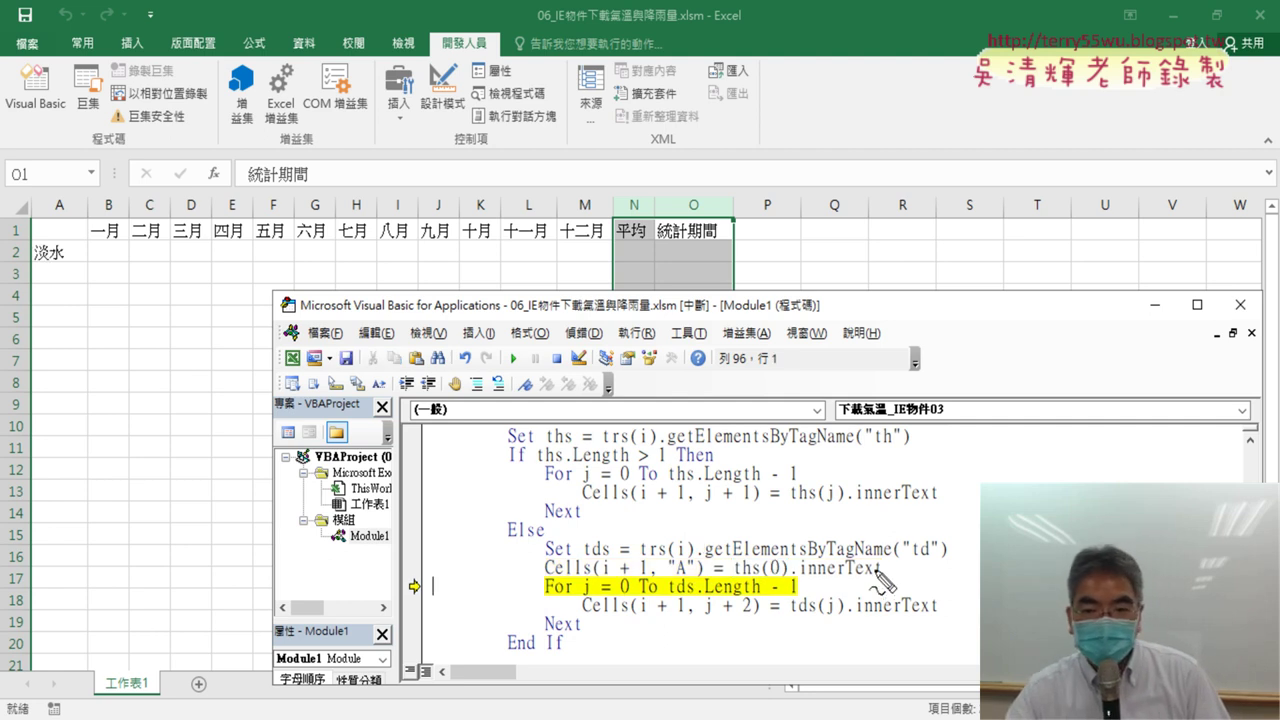
{"action": "mouse_move", "coordinate": [50, 276]}
{"action": "left_mouse_down"}
{"action": "mouse_move", "coordinate": [74, 243]}
{"action": "mouse_move", "coordinate": [52, 278]}
{"action": "left_mouse_up"}
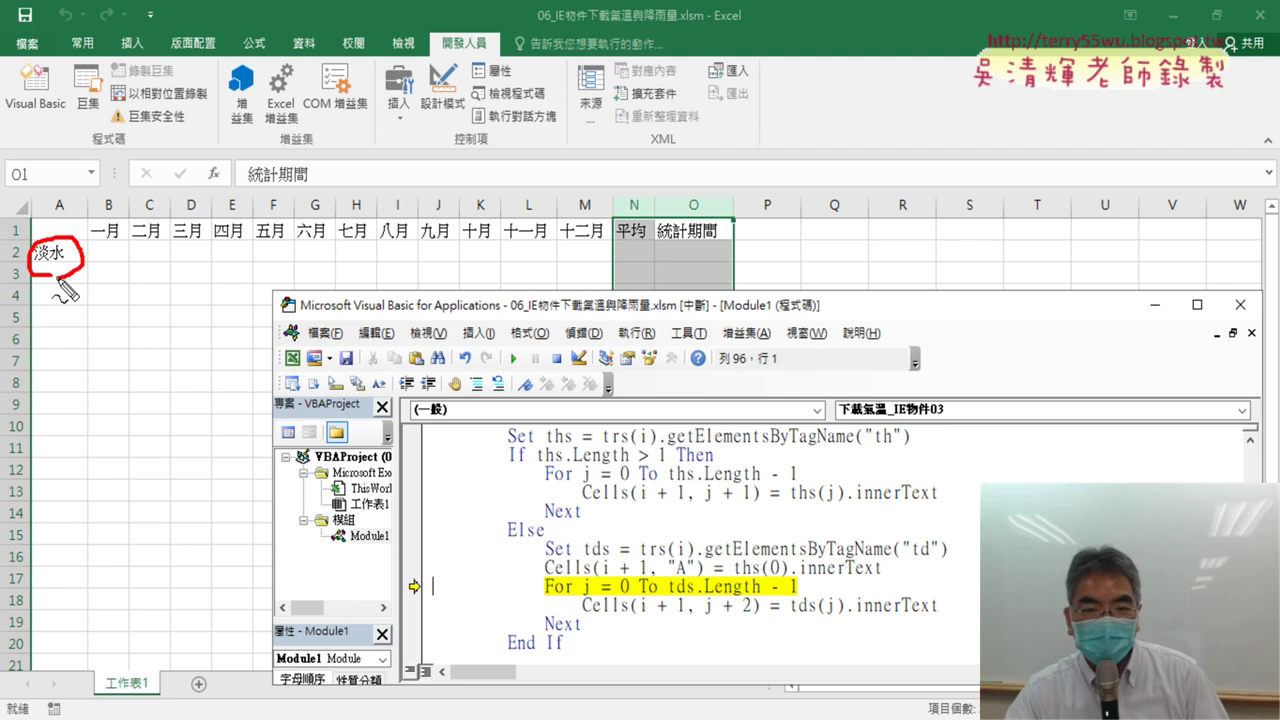
{"action": "key", "text": "Escape"}
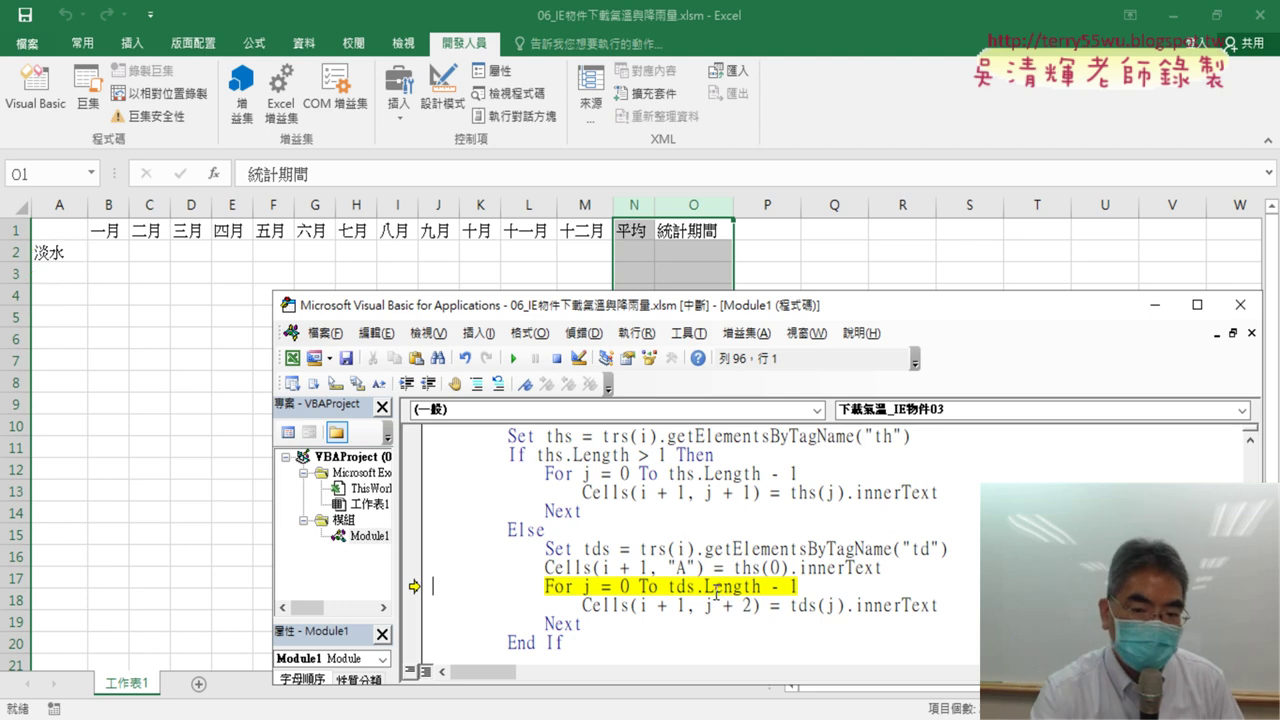
{"action": "key", "text": "F8"}
{"action": "key", "text": "F8"}
{"action": "key", "text": "F8"}
{"action": "key", "text": "F8"}
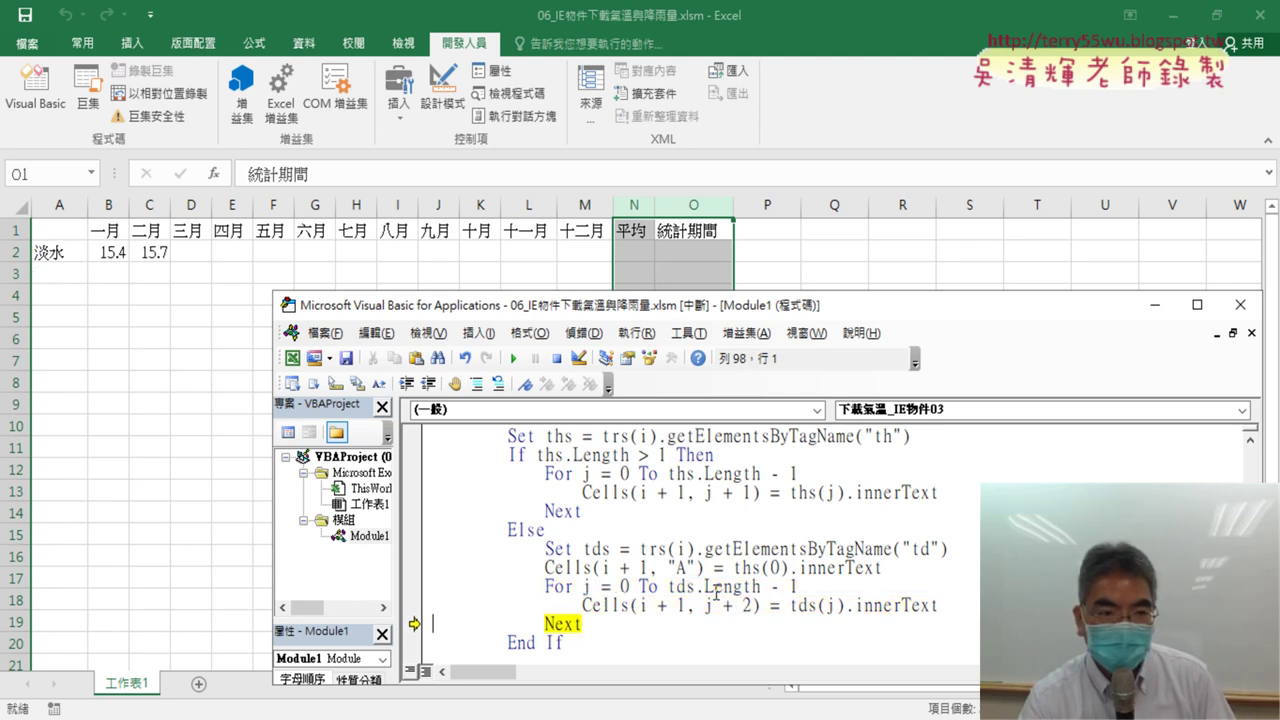
{"action": "key", "text": "F8"}
{"action": "key", "text": "F8"}
{"action": "key", "text": "F8"}
{"action": "key", "text": "F8"}
{"action": "key", "text": "F8"}
{"action": "key", "text": "F8"}
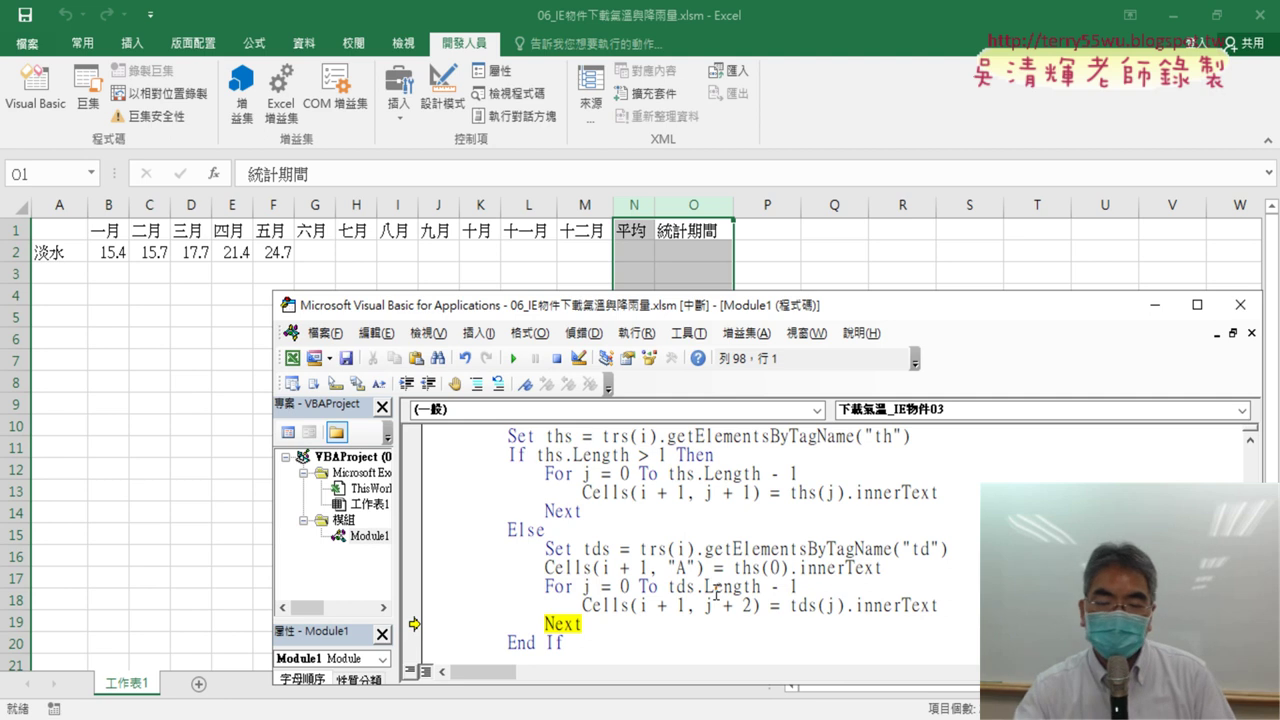
{"action": "scroll", "coordinate": [593, 582], "scroll_direction": "down", "scroll_amount": 1}
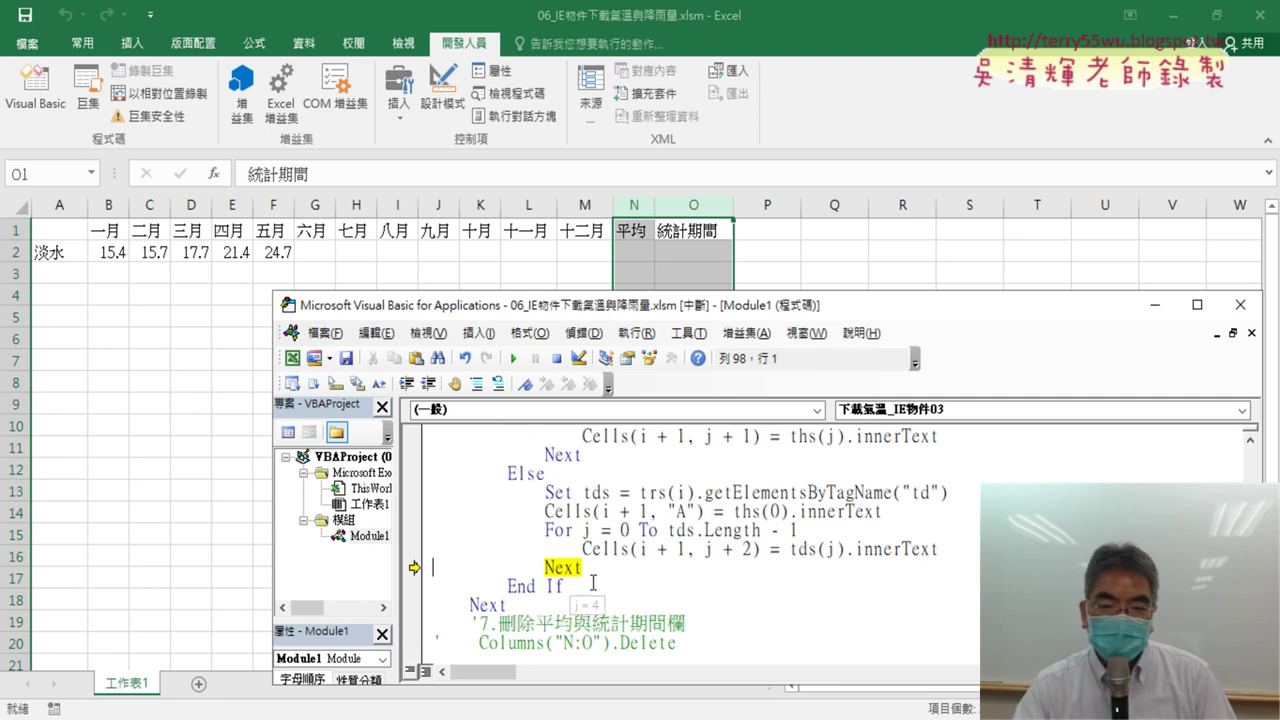
{"action": "scroll", "coordinate": [608, 545], "scroll_direction": "up", "scroll_amount": 1}
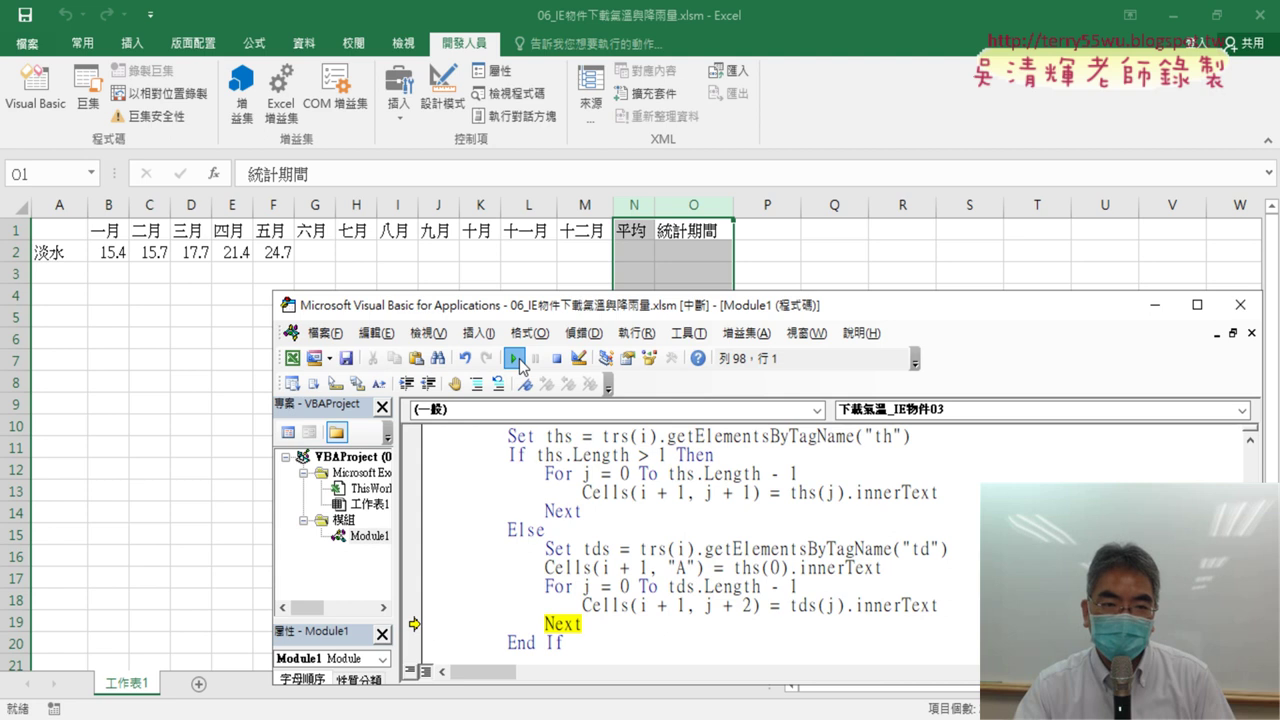
Step: Resume the macro so all station rows fill through column O, then review the If…End If block
{"action": "left_click", "coordinate": [517, 360]}
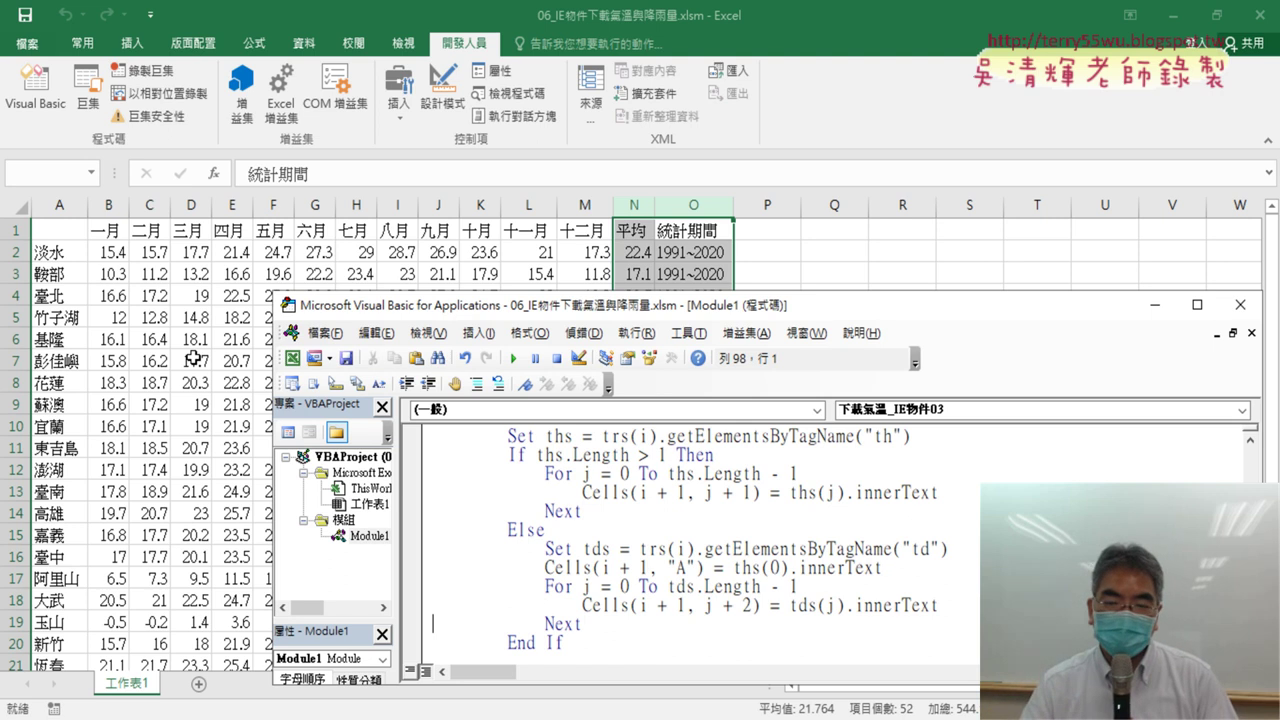
{"action": "scroll", "coordinate": [652, 580], "scroll_direction": "down", "scroll_amount": 1}
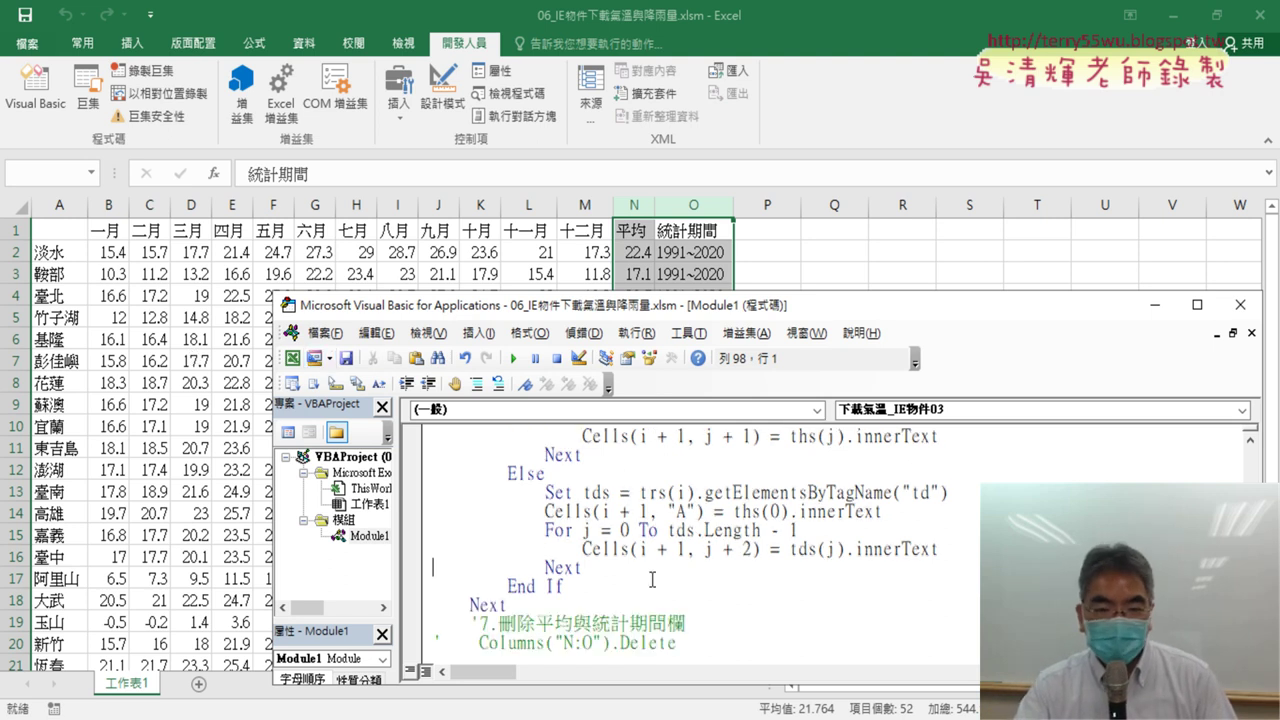
{"action": "scroll", "coordinate": [604, 598], "scroll_direction": "down", "scroll_amount": 1}
{"action": "scroll", "coordinate": [601, 568], "scroll_direction": "up", "scroll_amount": 1}
{"action": "scroll", "coordinate": [600, 566], "scroll_direction": "up", "scroll_amount": 1}
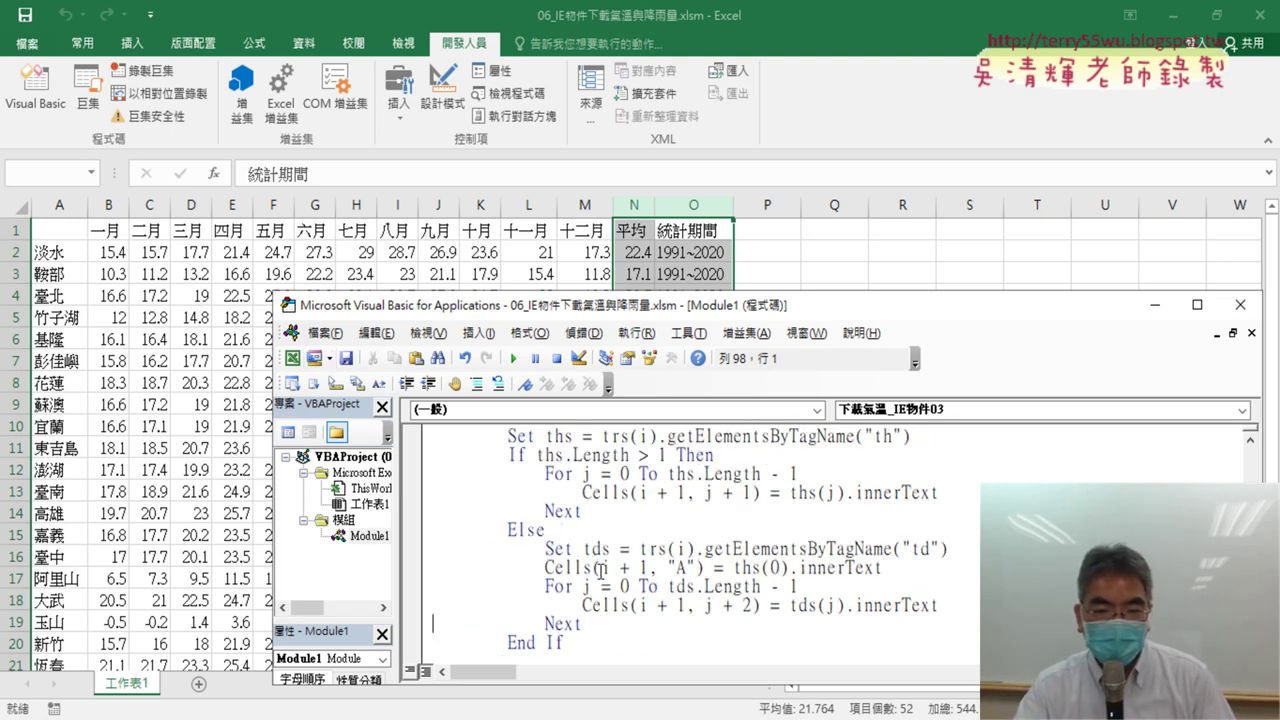
{"action": "left_click_drag", "start_coordinate": [584, 641], "coordinate": [417, 454]}
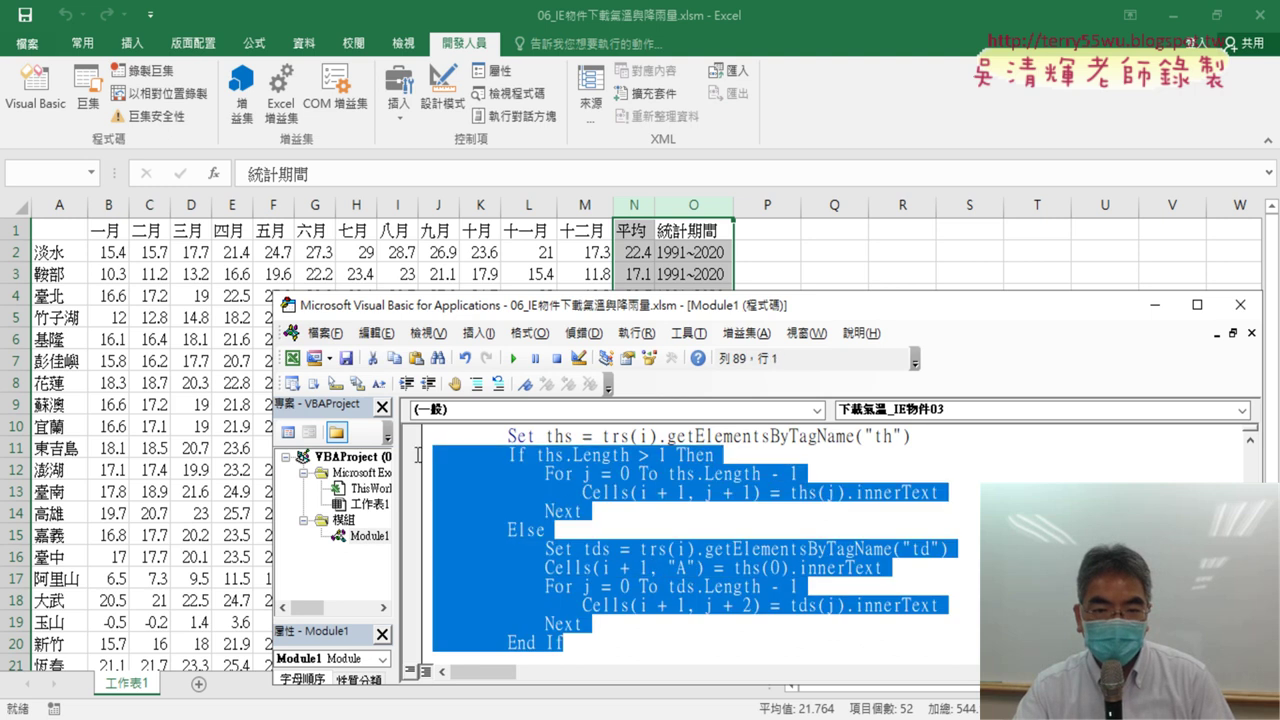
{"action": "scroll", "coordinate": [484, 474], "scroll_direction": "up", "scroll_amount": 1}
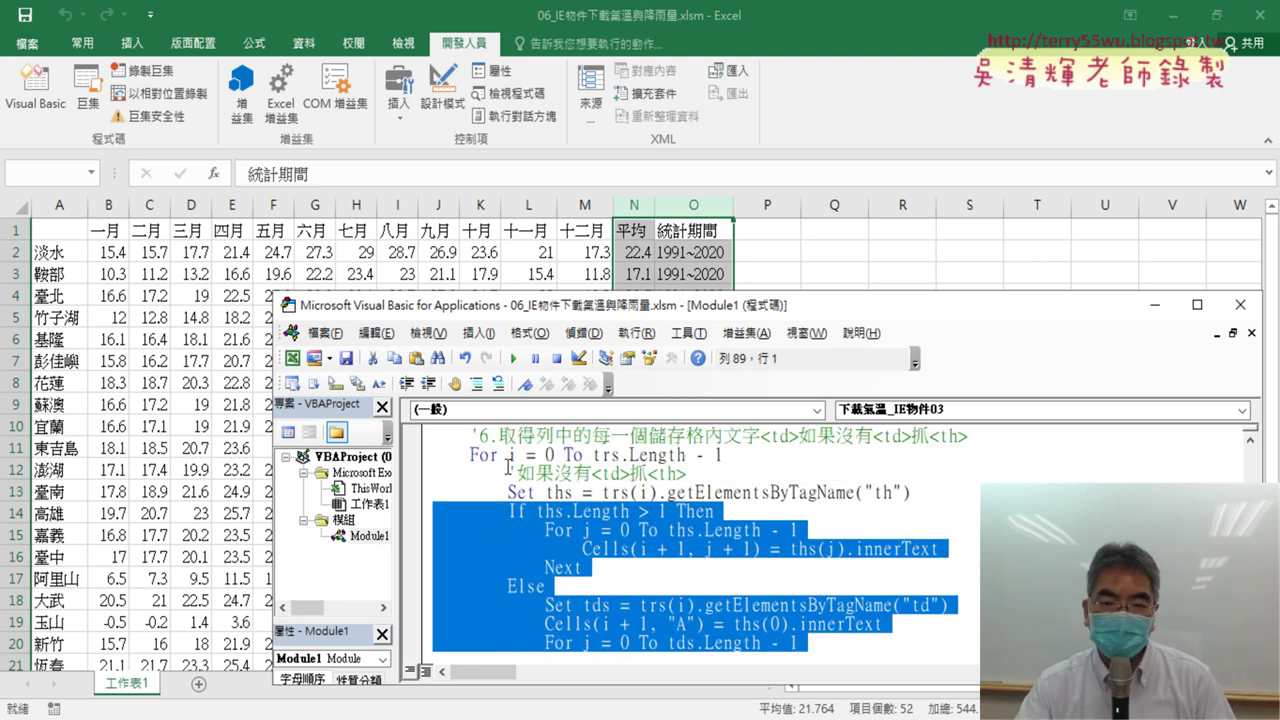
Step: Maximize the code window and remove the breakpoint on the Set trs line
{"action": "double_click", "coordinate": [787, 304]}
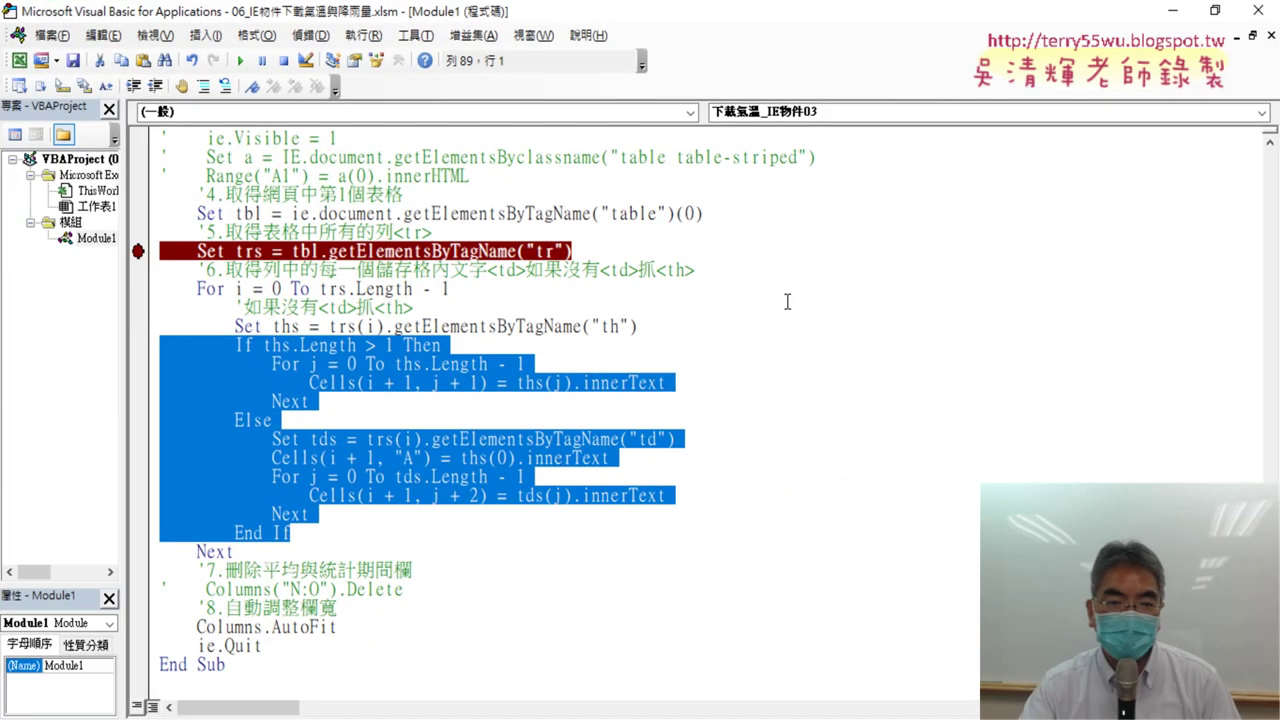
{"action": "left_click", "coordinate": [553, 477]}
{"action": "left_click", "coordinate": [140, 252]}
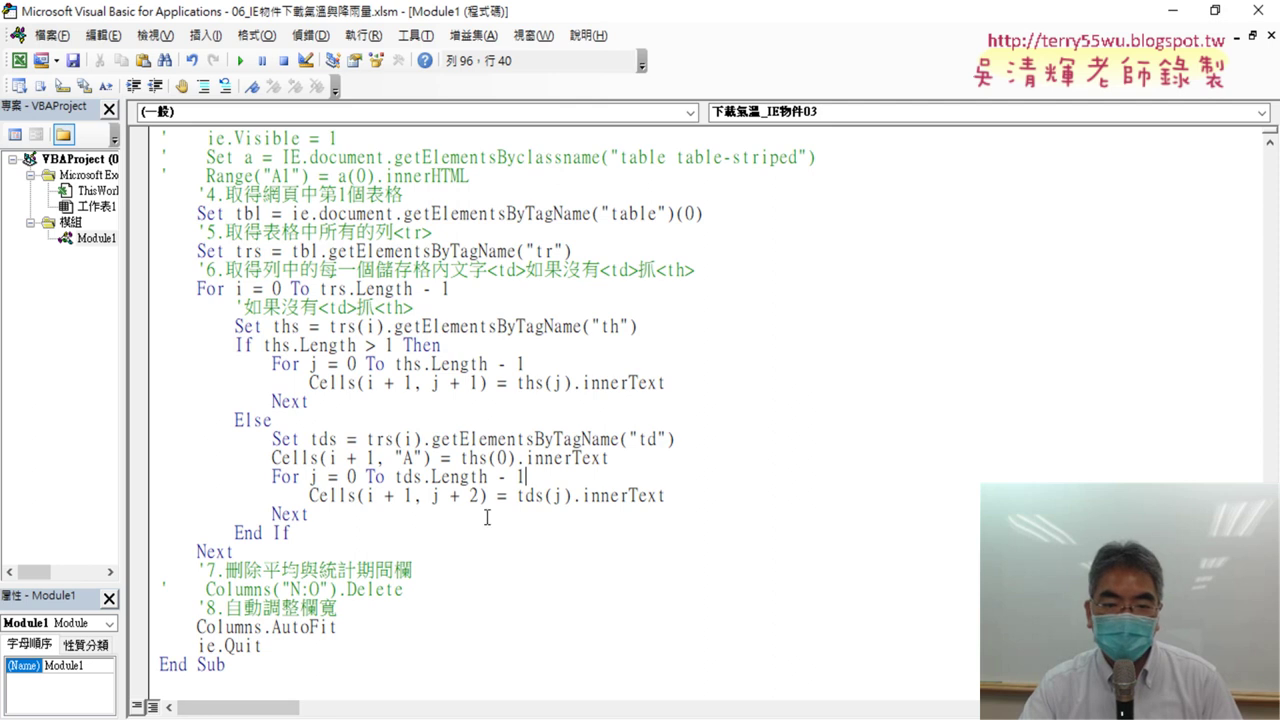
{"action": "key", "text": "alt+Tab"}
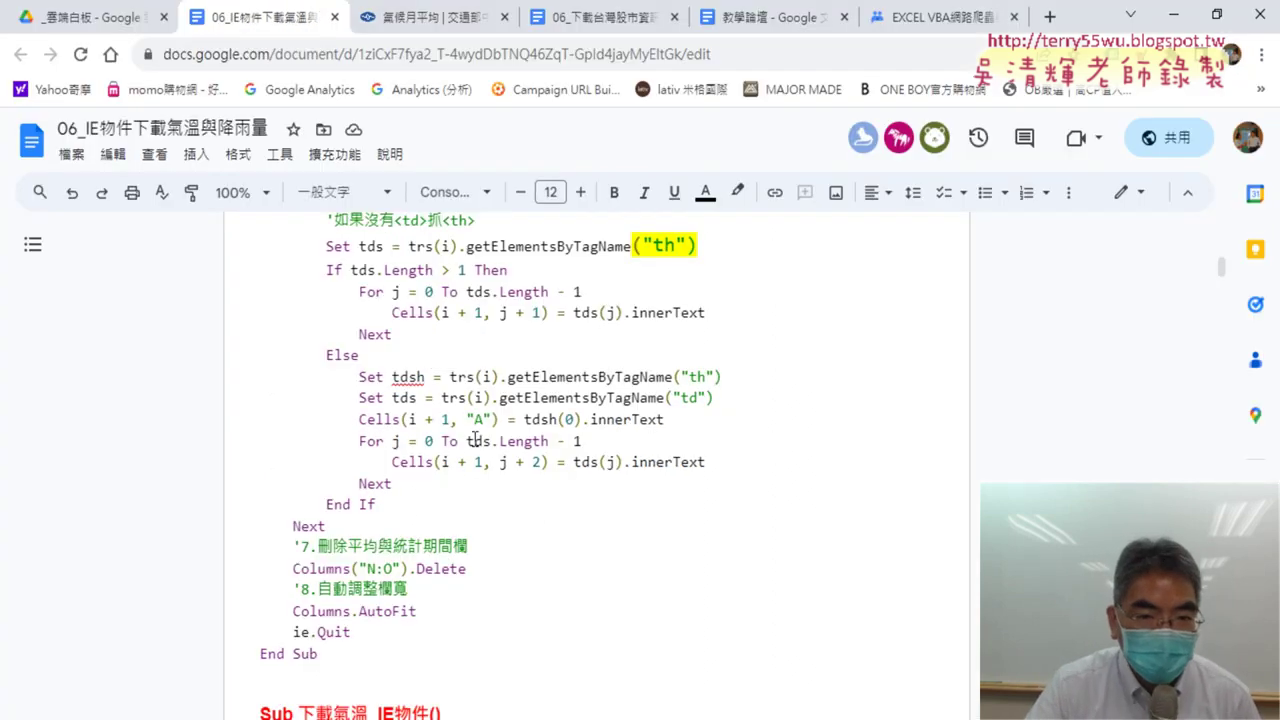
Step: Locate the macro name (下載氣溫) and the header innerText line in the Google Docs code copy
{"action": "scroll", "coordinate": [476, 440], "scroll_direction": "up", "scroll_amount": 1}
{"action": "scroll", "coordinate": [476, 440], "scroll_direction": "up", "scroll_amount": 1}
{"action": "scroll", "coordinate": [476, 440], "scroll_direction": "up", "scroll_amount": 1}
{"action": "scroll", "coordinate": [476, 440], "scroll_direction": "up", "scroll_amount": 1}
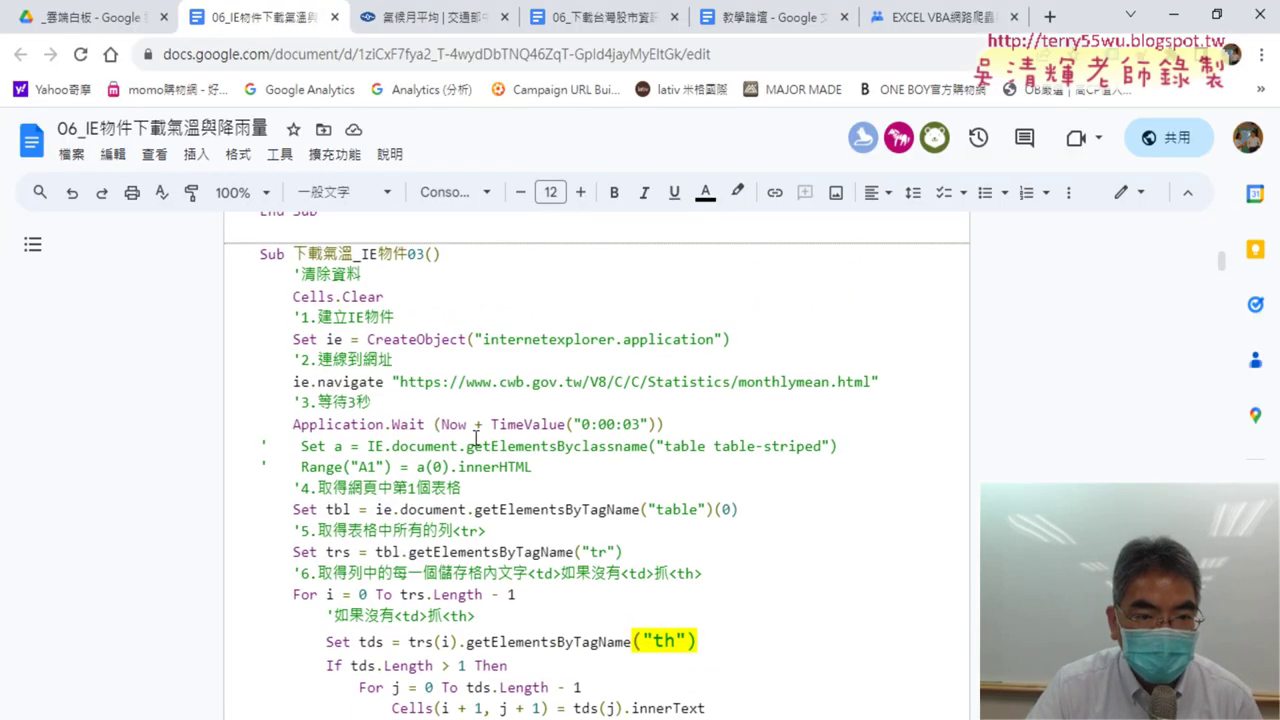
{"action": "scroll", "coordinate": [380, 374], "scroll_direction": "down", "scroll_amount": 1}
{"action": "scroll", "coordinate": [621, 566], "scroll_direction": "down", "scroll_amount": 2}
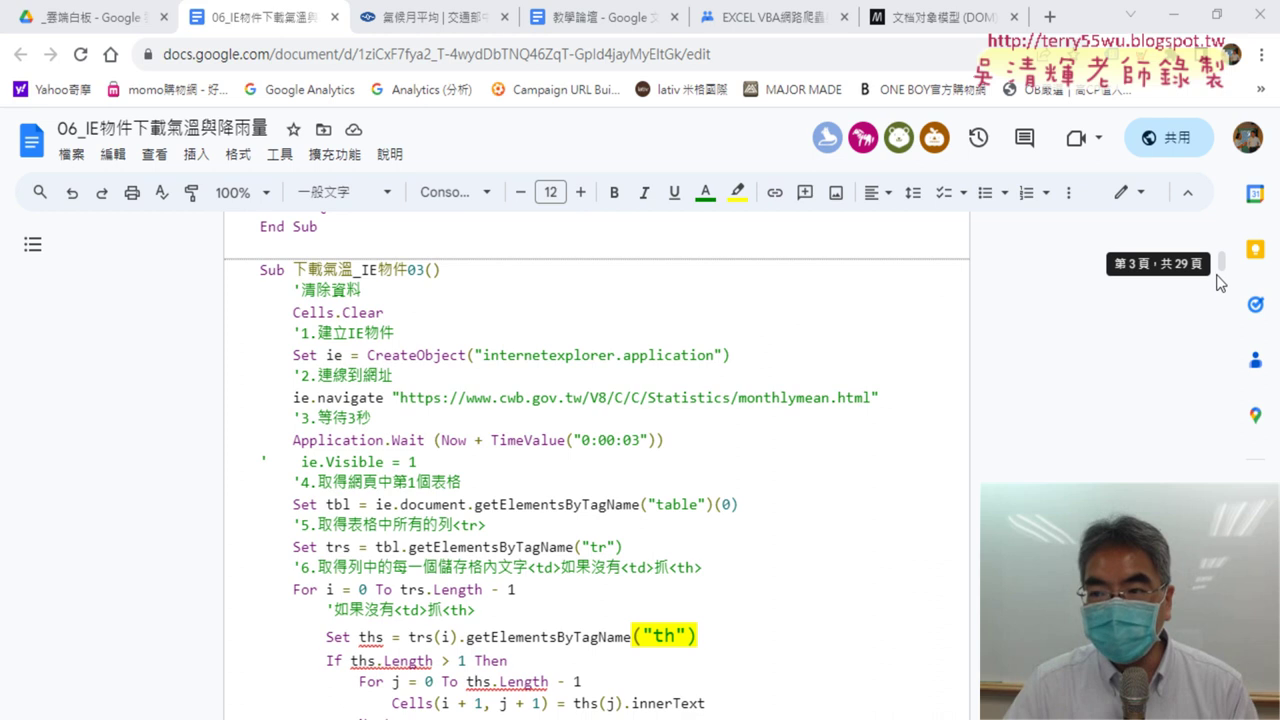
{"action": "mouse_move", "coordinate": [600, 450]}
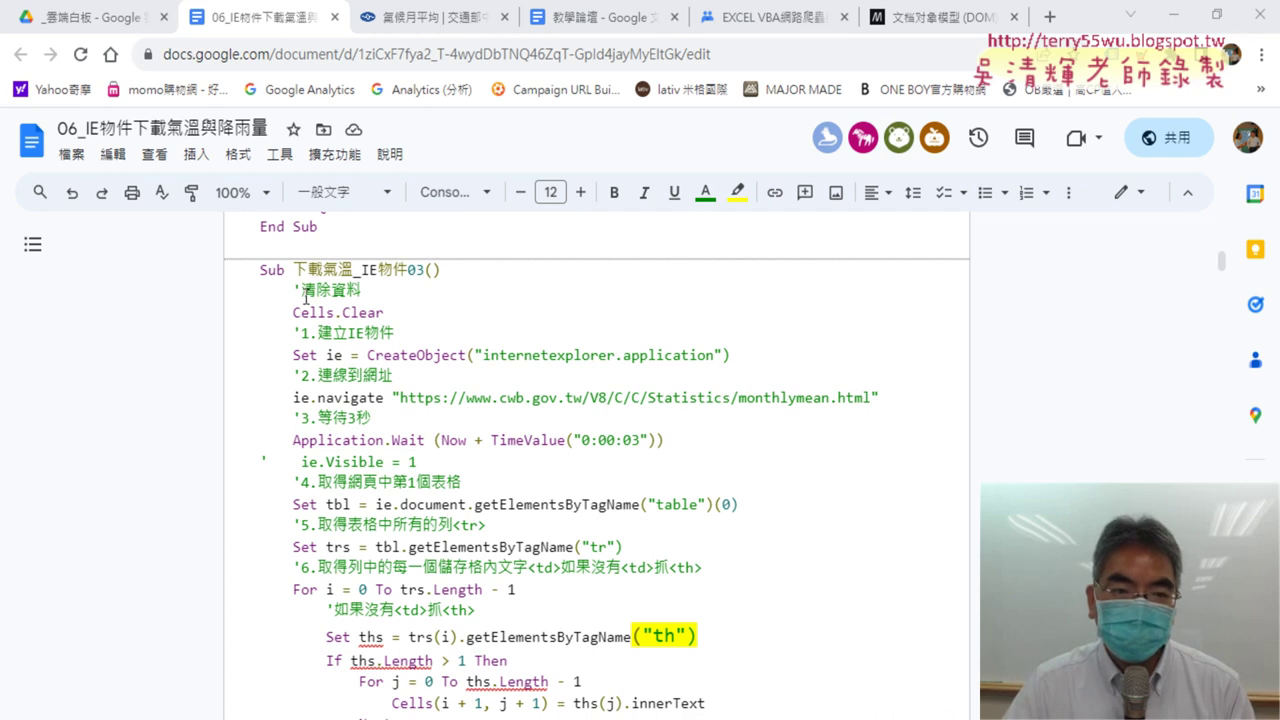
{"action": "left_click_drag", "start_coordinate": [296, 269], "coordinate": [352, 268]}
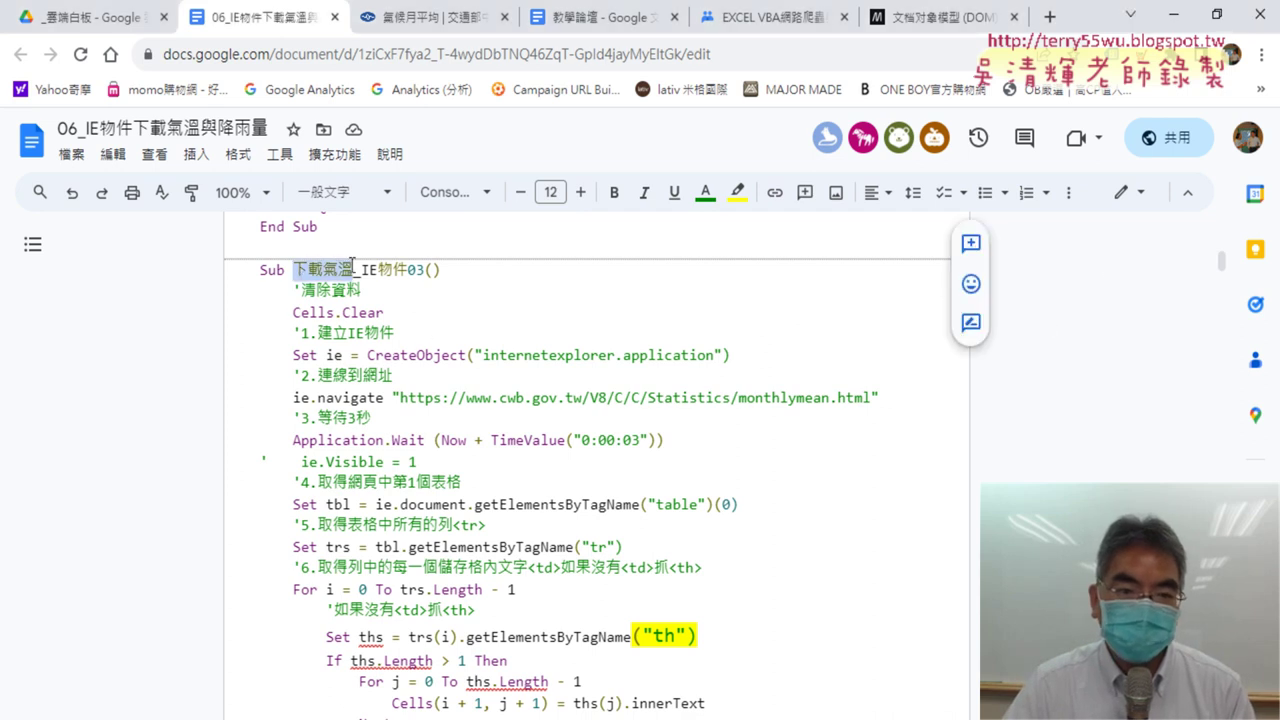
{"action": "left_click", "coordinate": [409, 268]}
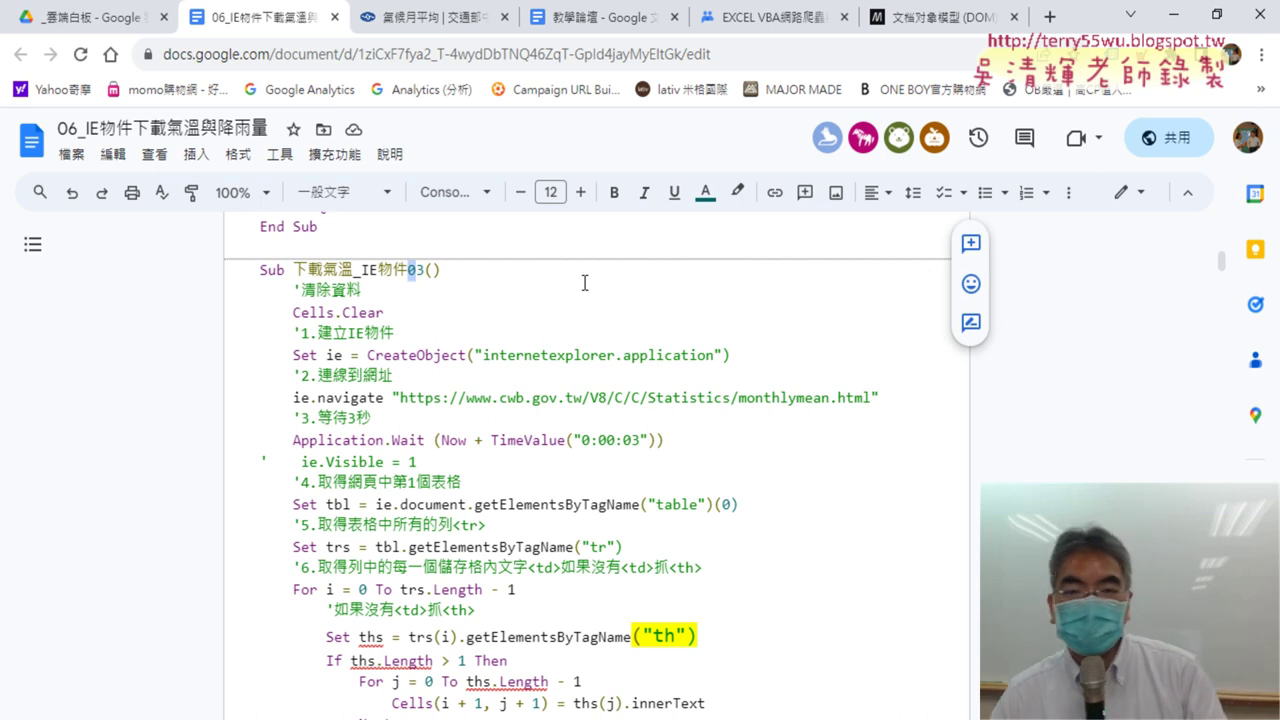
{"action": "scroll", "coordinate": [370, 325], "scroll_direction": "down", "scroll_amount": 1}
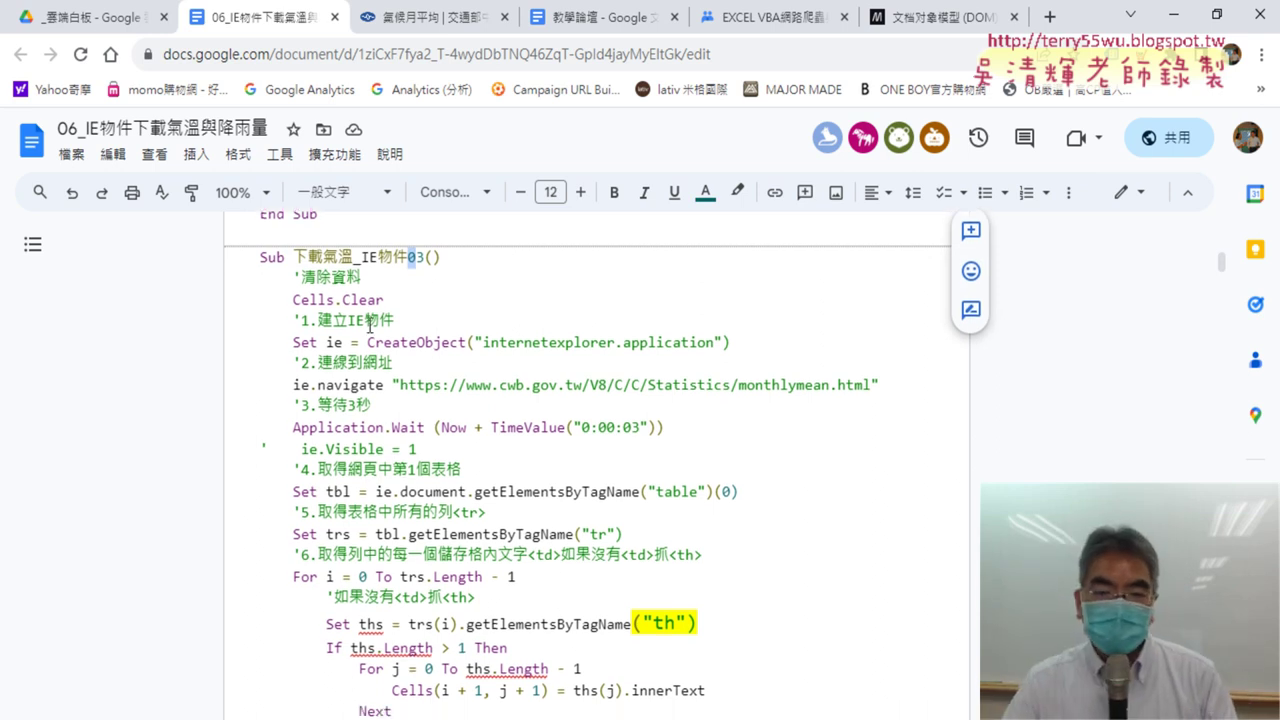
{"action": "scroll", "coordinate": [762, 421], "scroll_direction": "down", "scroll_amount": 3}
{"action": "left_click", "coordinate": [752, 401]}
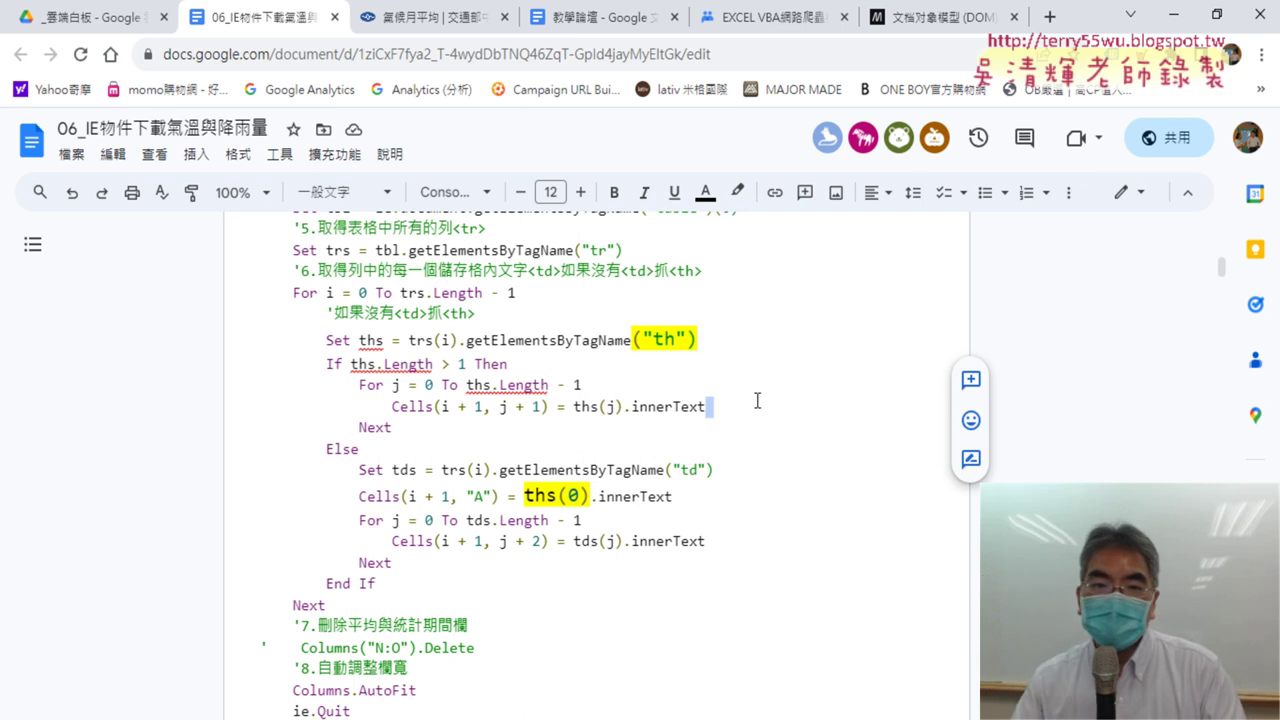
{"action": "scroll", "coordinate": [757, 400], "scroll_direction": "up", "scroll_amount": 1}
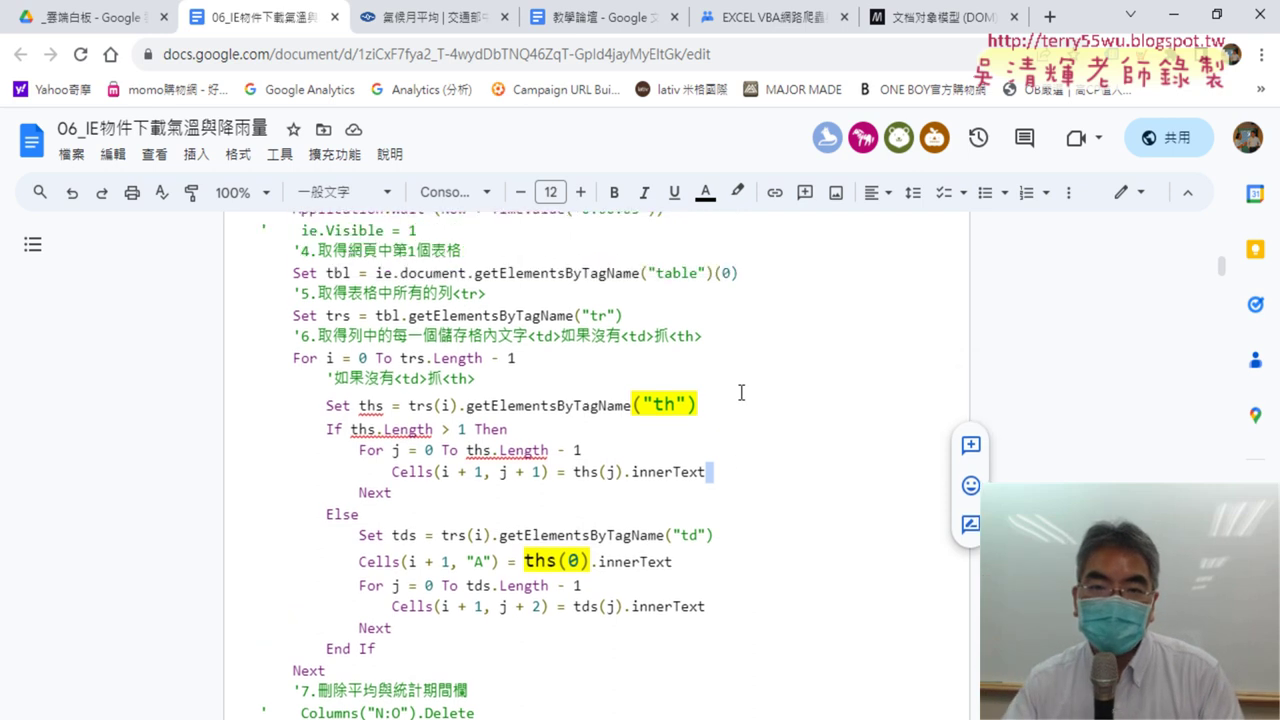
{"action": "scroll", "coordinate": [757, 400], "scroll_direction": "up", "scroll_amount": 2}
{"action": "scroll", "coordinate": [802, 461], "scroll_direction": "down", "scroll_amount": 1}
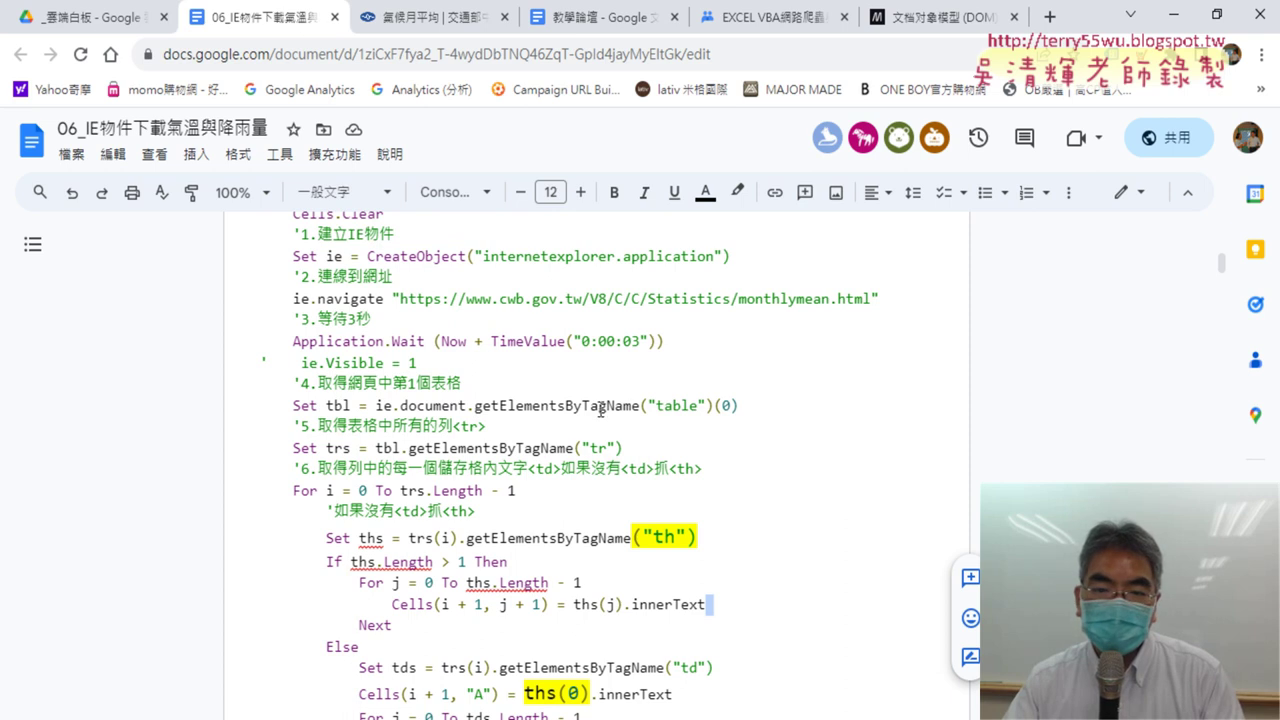
{"action": "left_click_drag", "start_coordinate": [714, 404], "coordinate": [739, 404]}
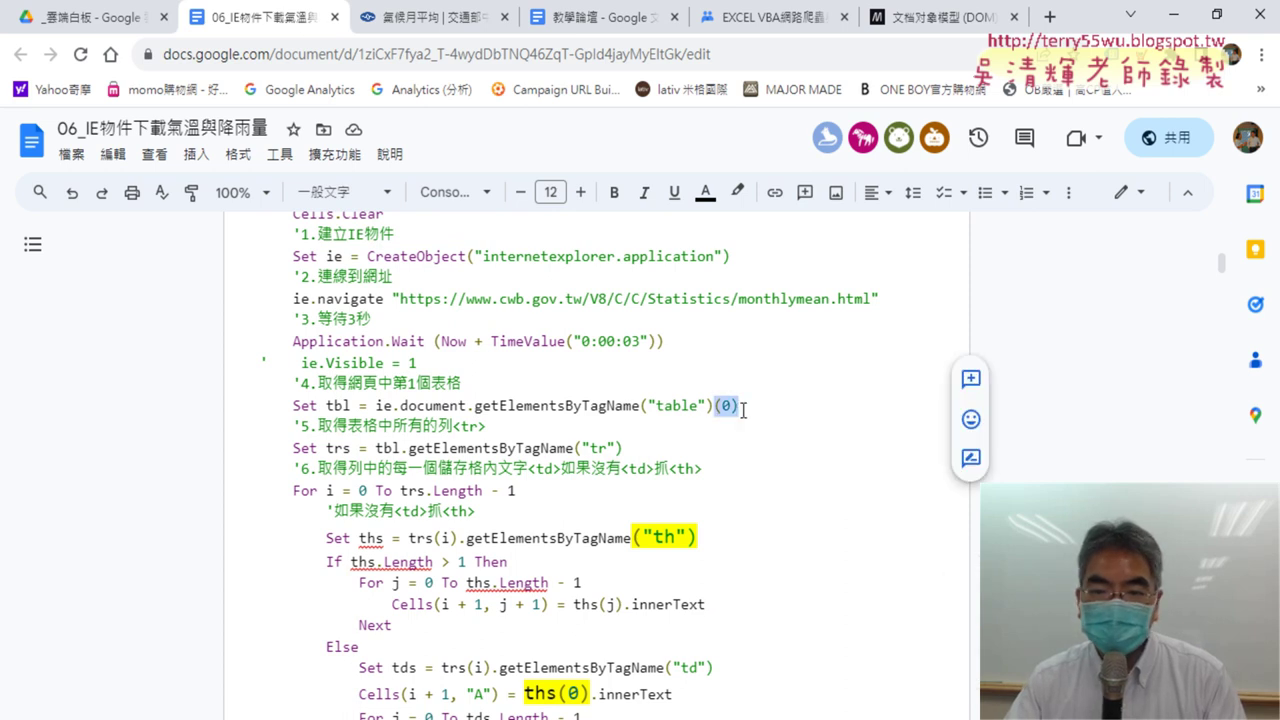